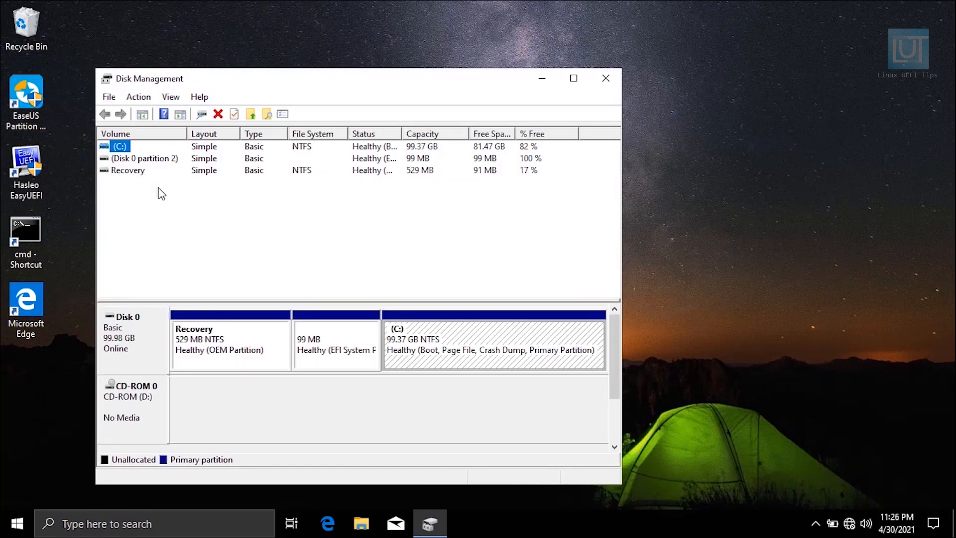
Shrink the C: volume by 62000 MB to free up unallocated space on Disk 0
right_click(461, 361)
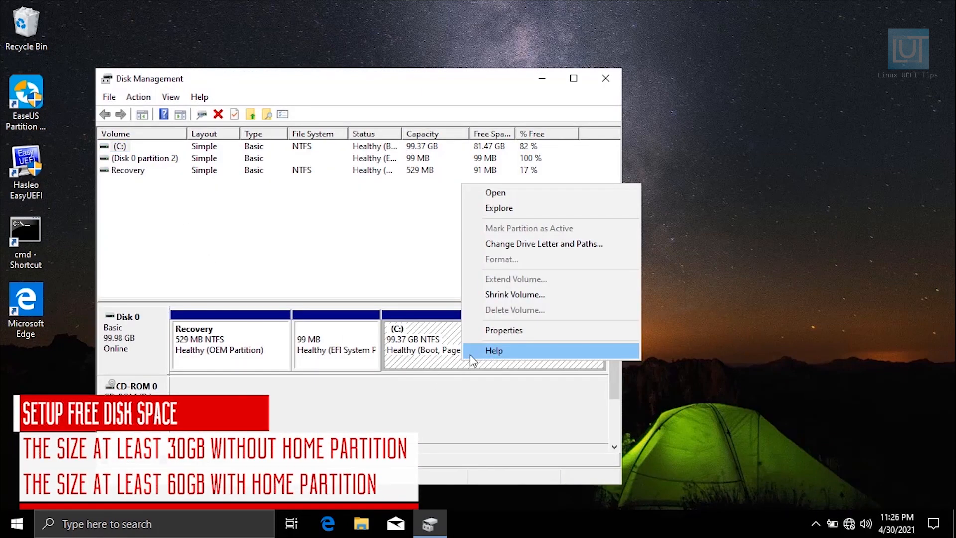
click(507, 295)
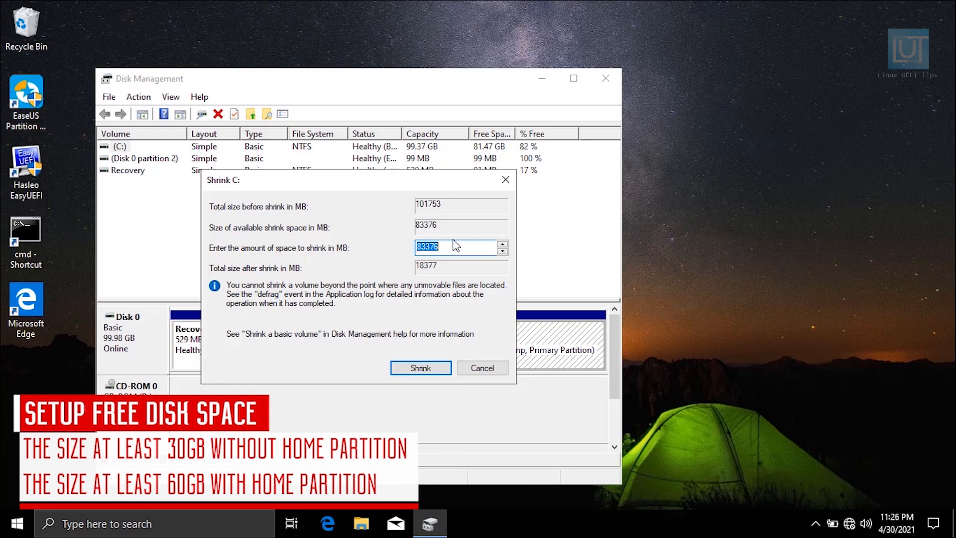
text(62000)
click(410, 372)
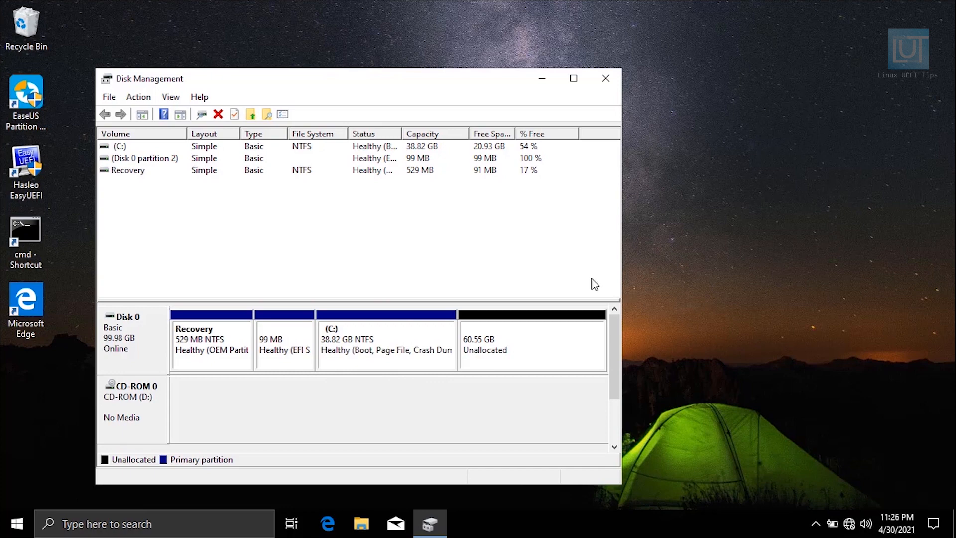
click(584, 229)
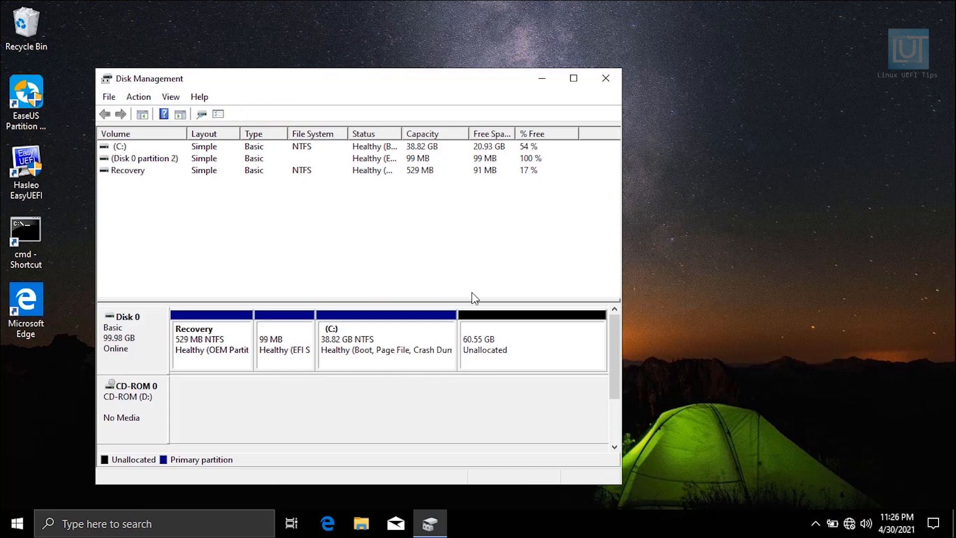
Close Disk Management and restart the computer
drag(506, 79, 593, 60)
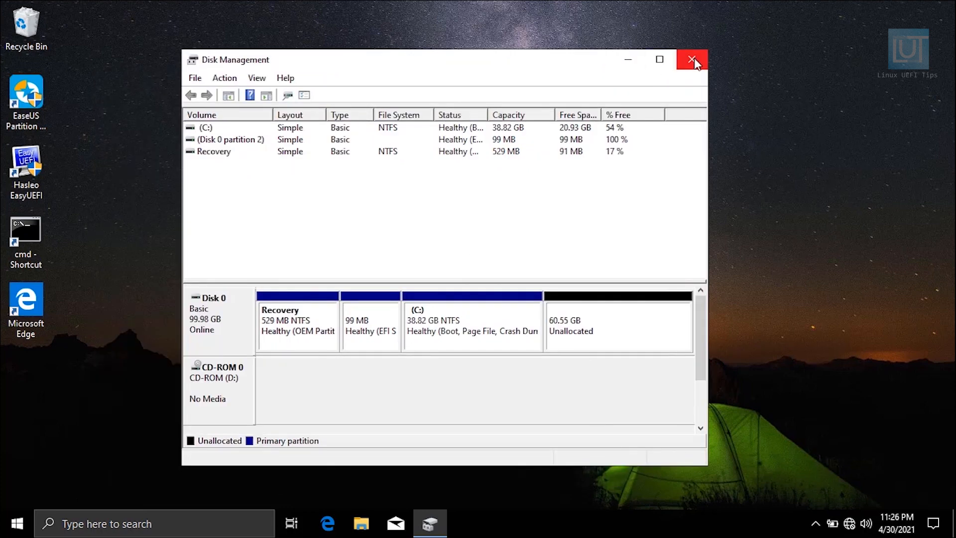
click(690, 62)
key(super)
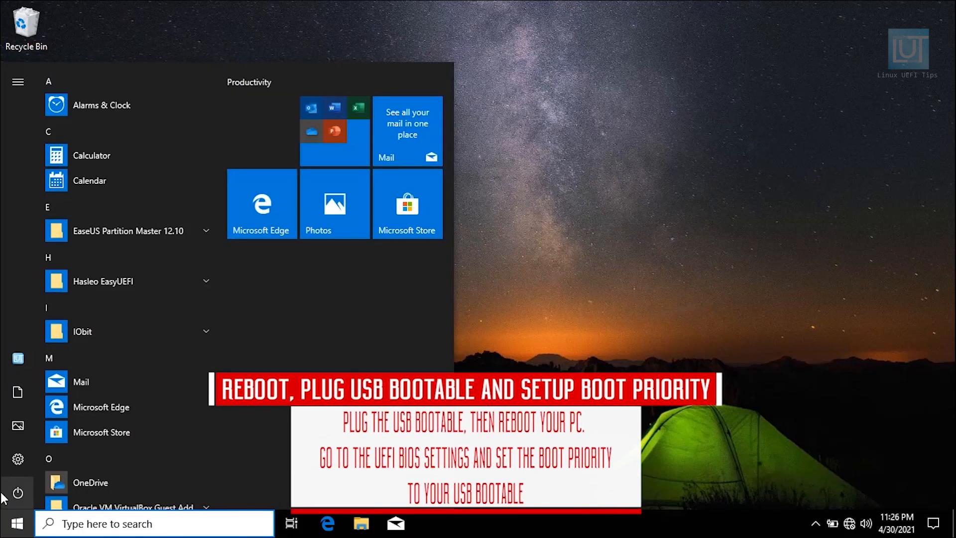
click(18, 493)
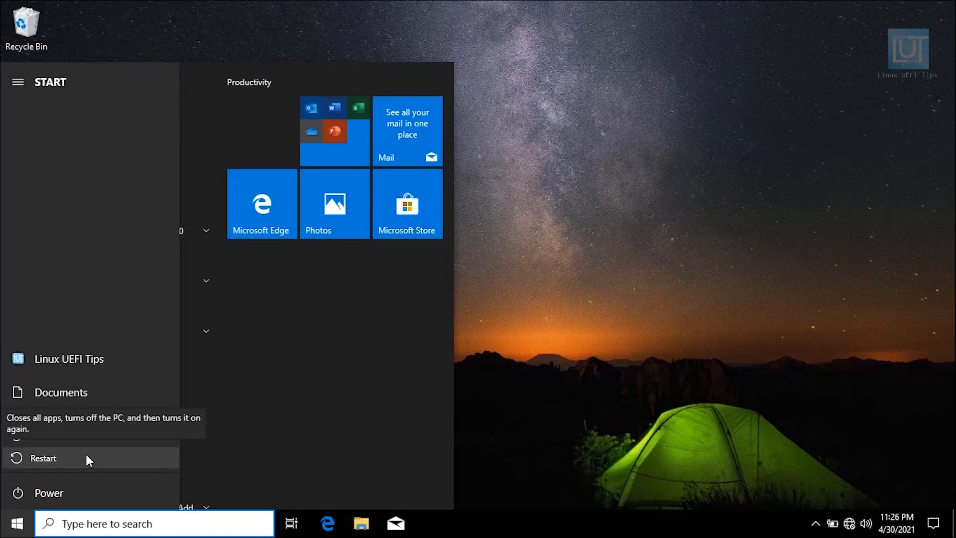
click(86, 453)
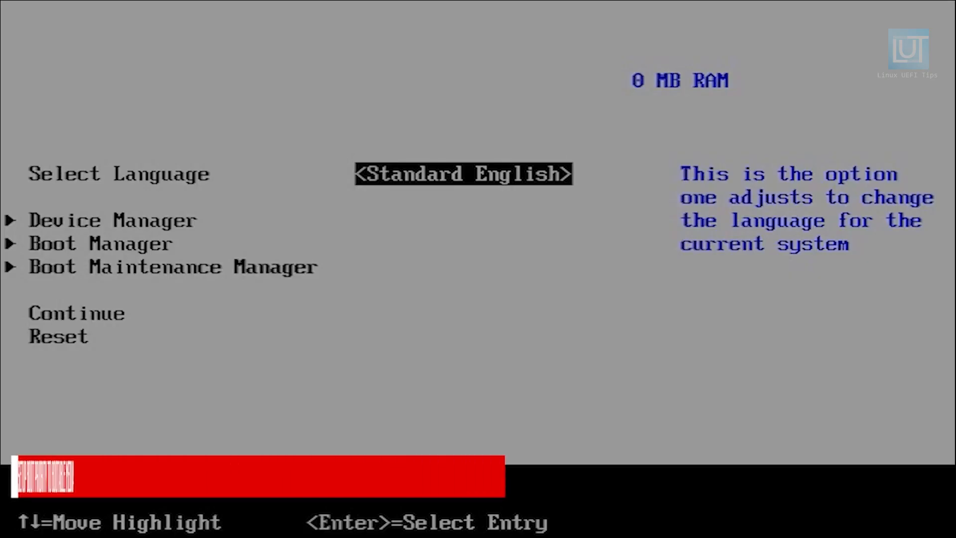
Boot from the UEFI GENERAL USB 2.0 PenDrive through the firmware's Boot Manager
key(Down)
key(Down)
key(Return)
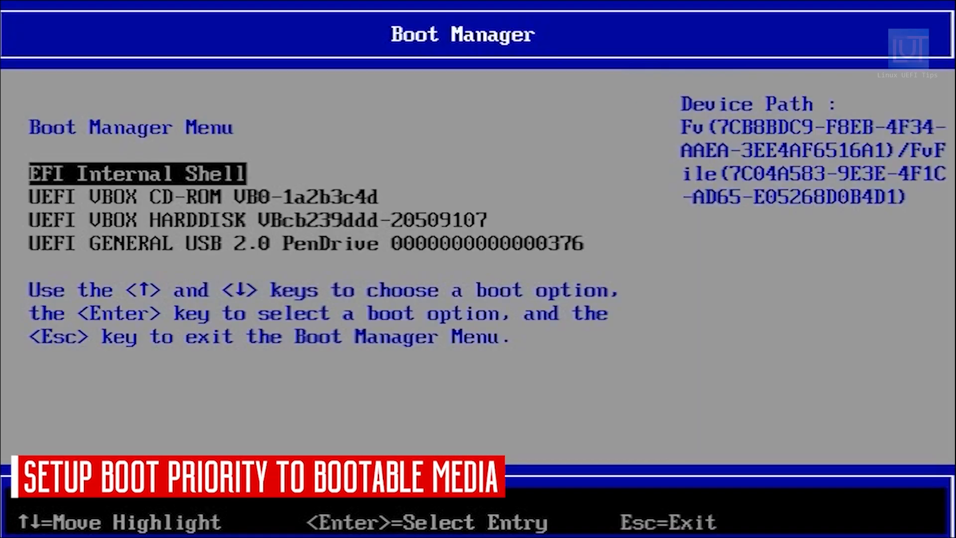
key(Down)
key(Down)
key(Down)
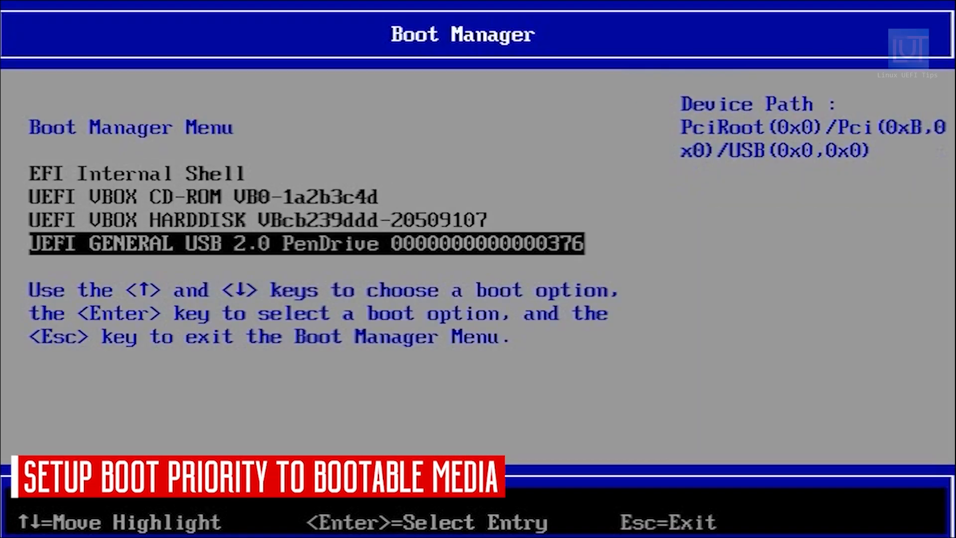
key(Return)
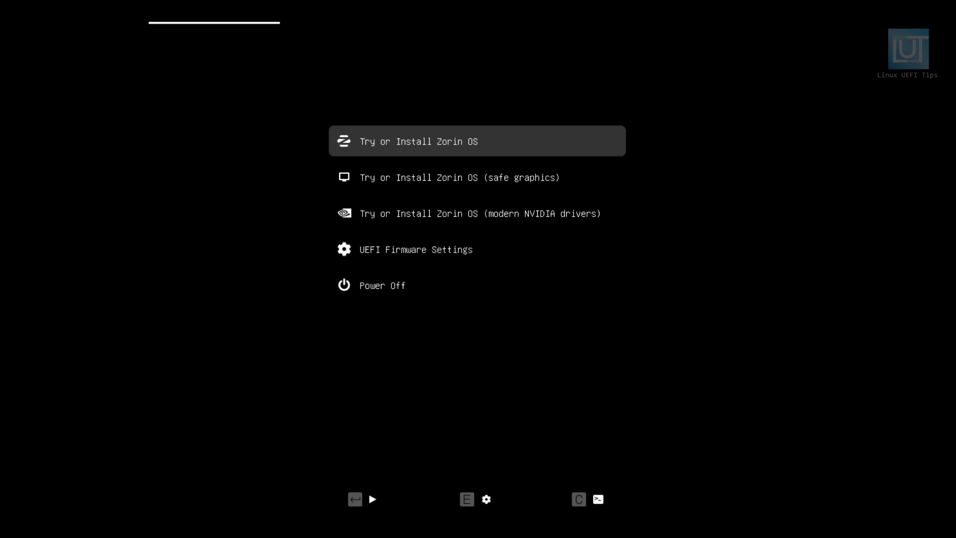
Boot the standard Try or Install Zorin OS entry
key(Down)
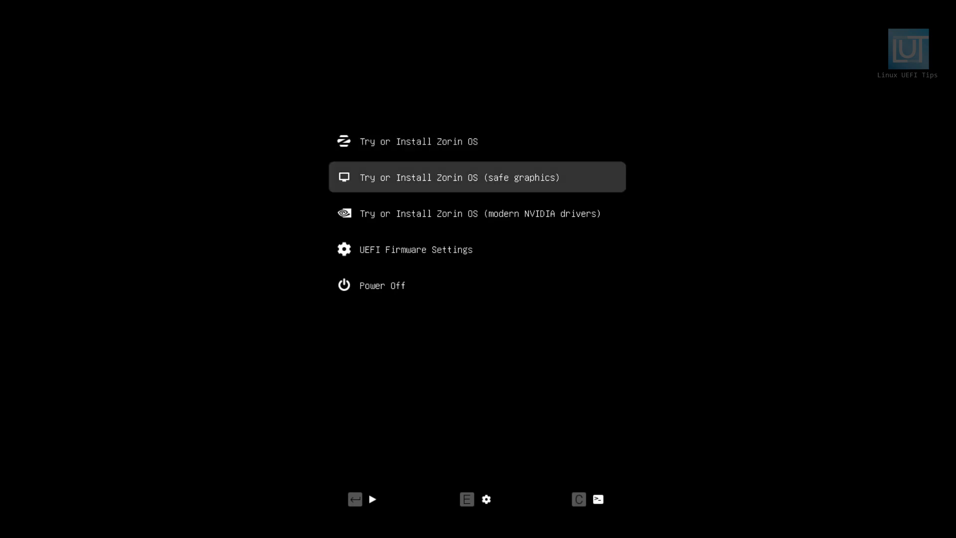
key(Up)
key(Return)
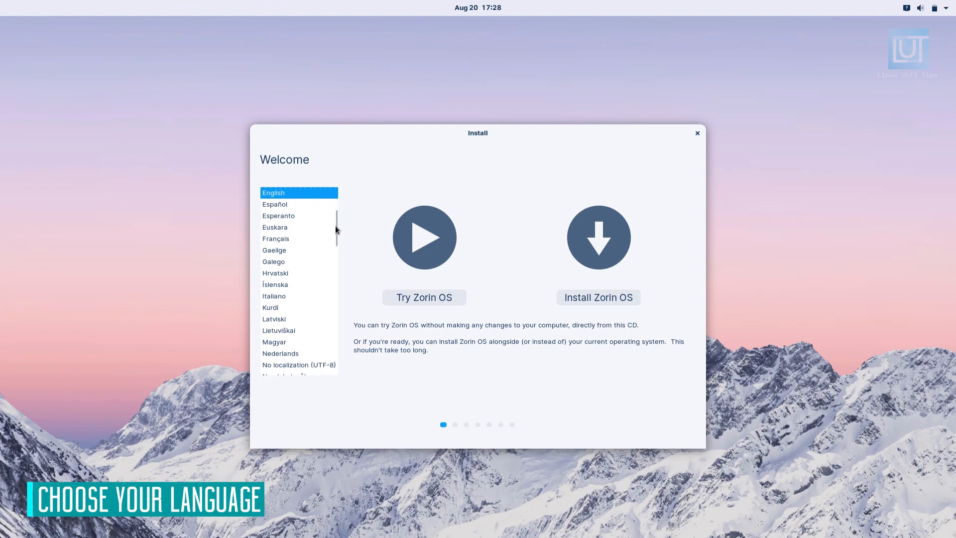
scroll(336, 212, up, 3)
scroll(301, 285, down, 5)
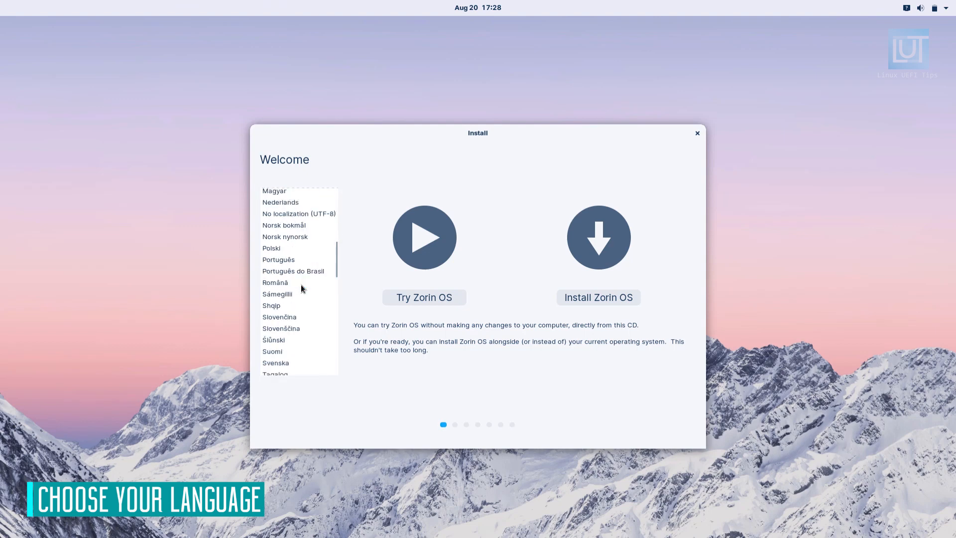
click(301, 284)
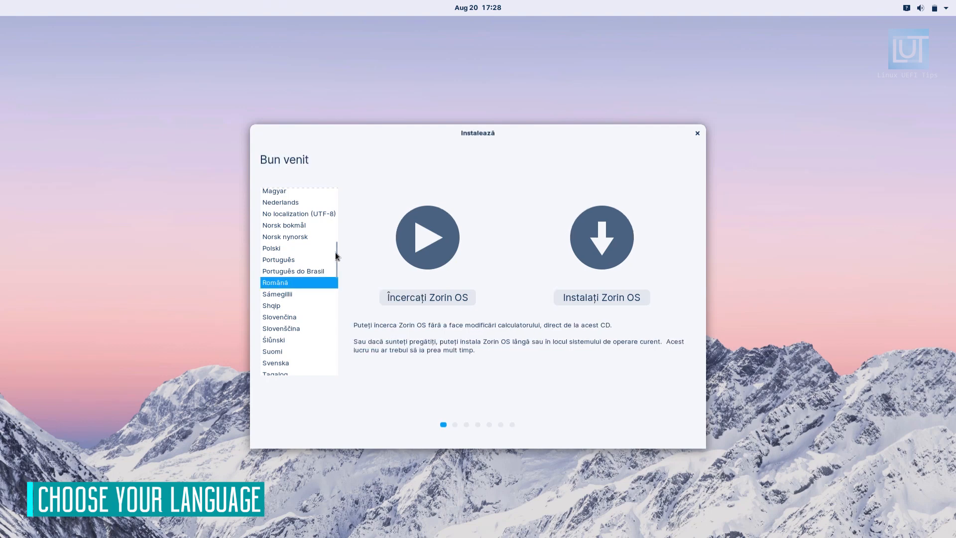
Set the installer language to English and start the Zorin OS installation
drag(335, 256, 335, 197)
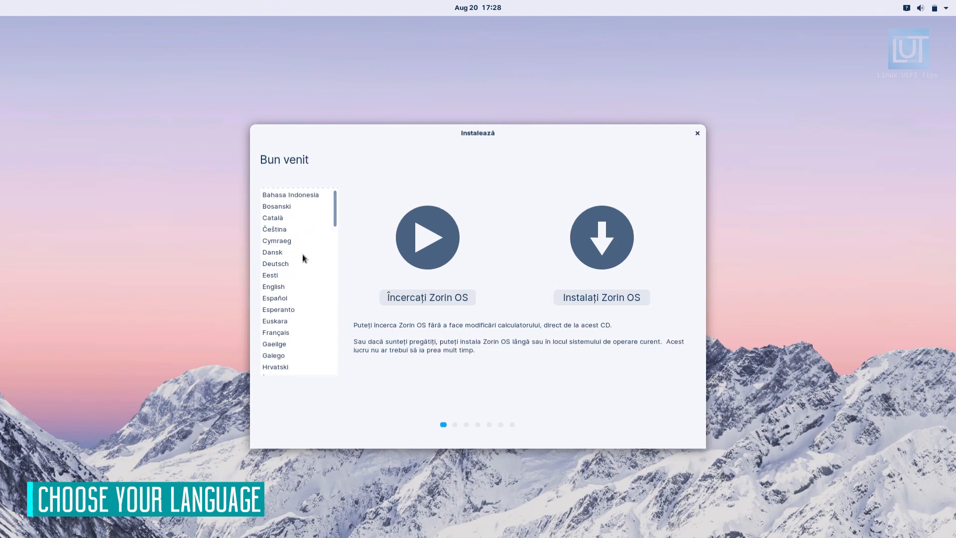
click(275, 287)
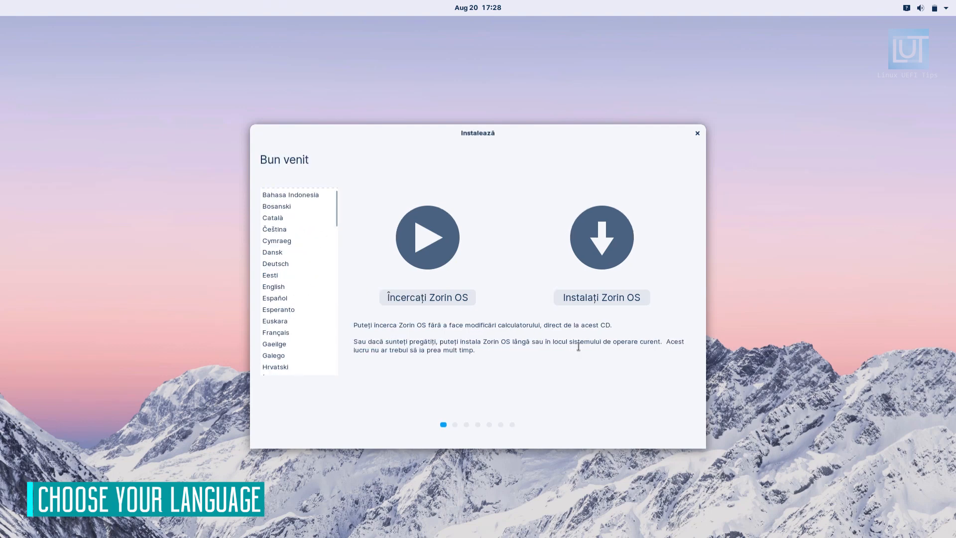
click(591, 300)
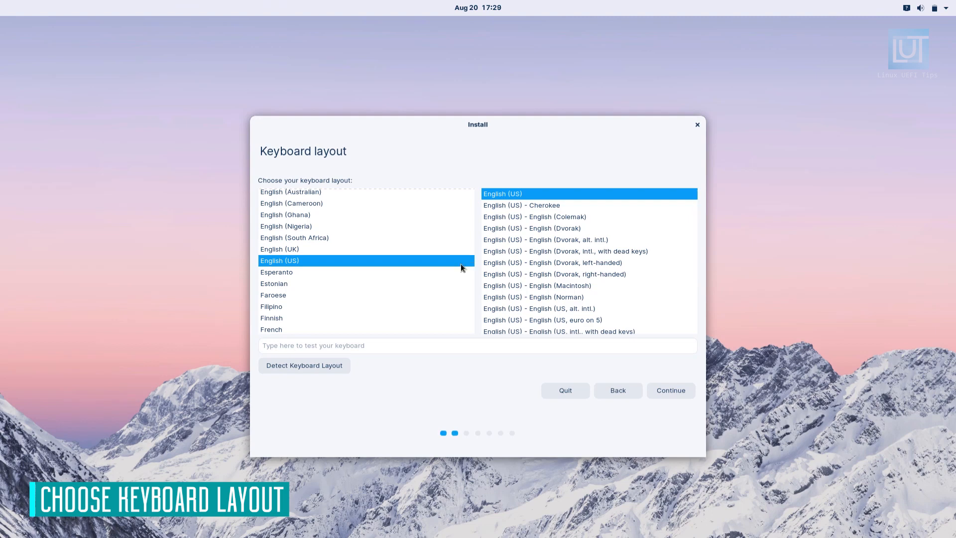
Test the keyboard with "test!@#$%" and accept the English (US) layout
click(338, 348)
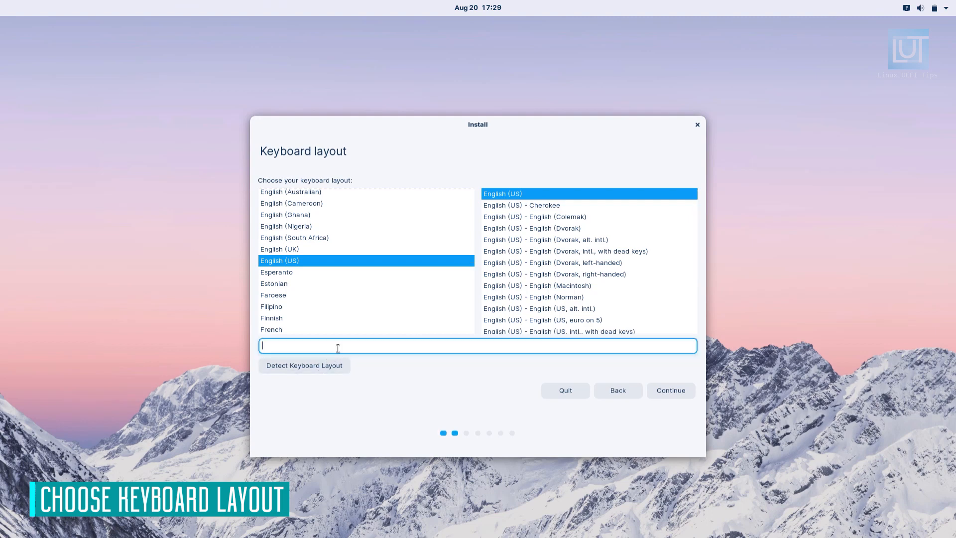
text(test!@#$%)
click(655, 390)
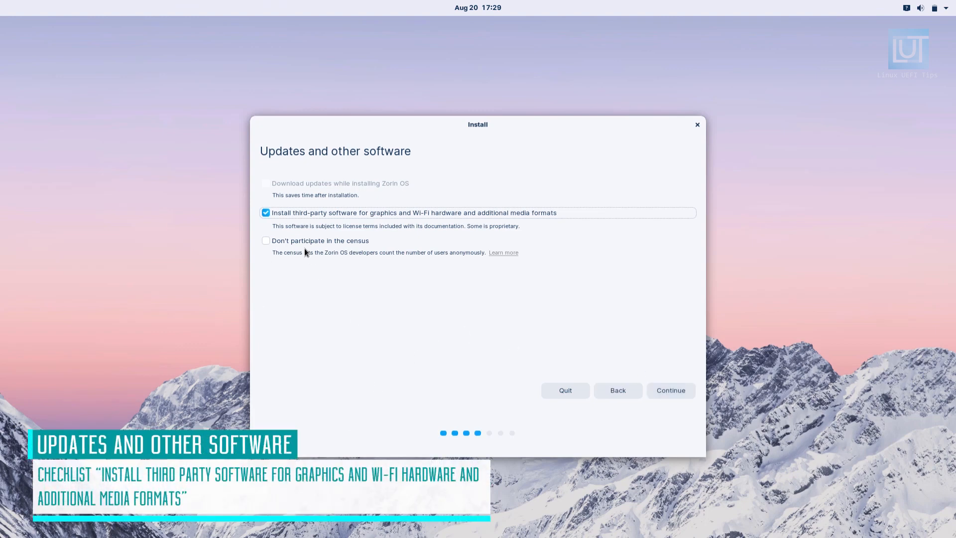
Accept the third-party software option and choose Something else as the installation type for manual partitioning
click(675, 392)
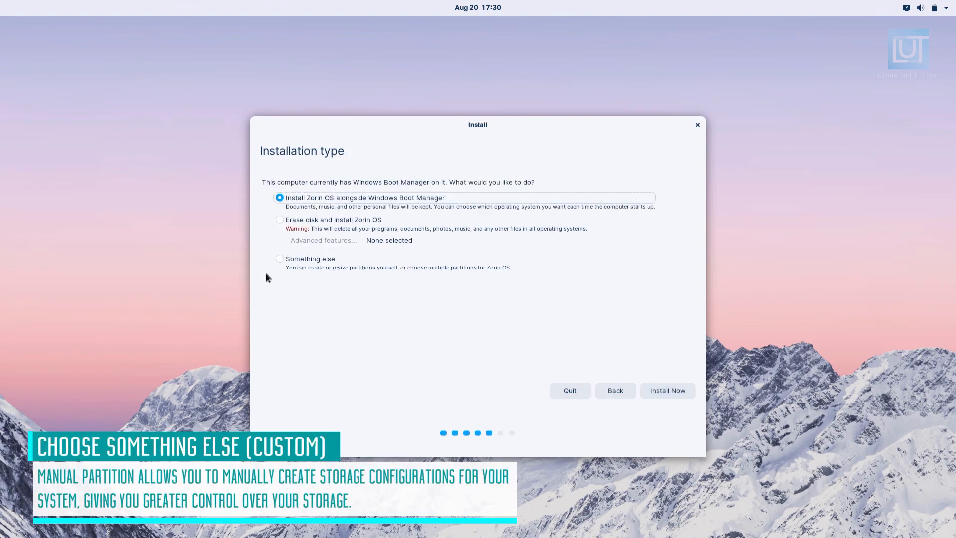
click(305, 258)
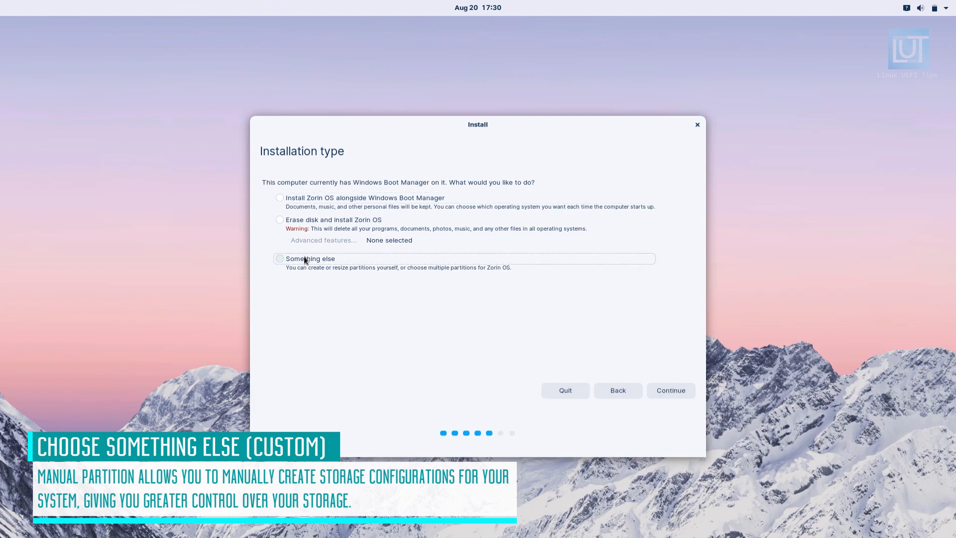
click(687, 392)
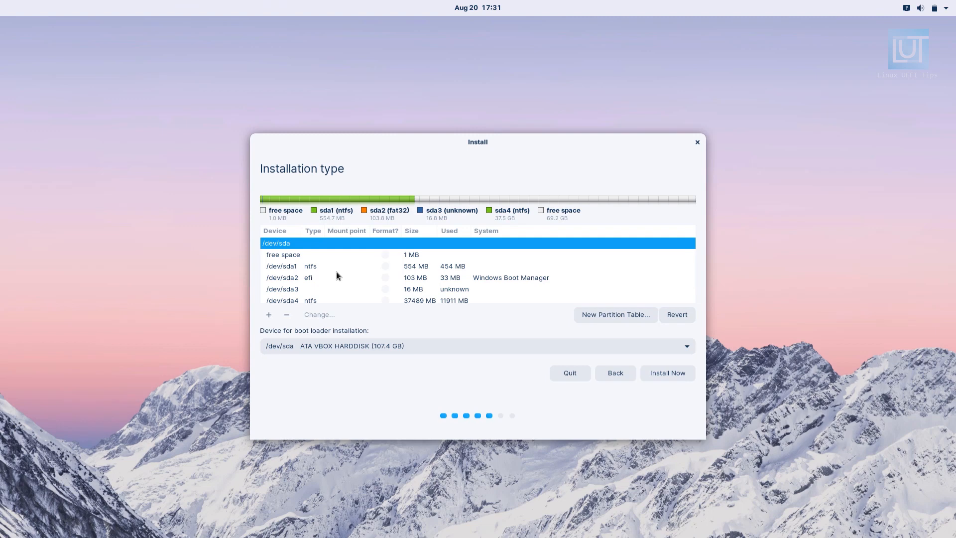
Start a new partition in the large free space after /dev/sda4 and set its size to 40000 MB
scroll(390, 288, down, 2)
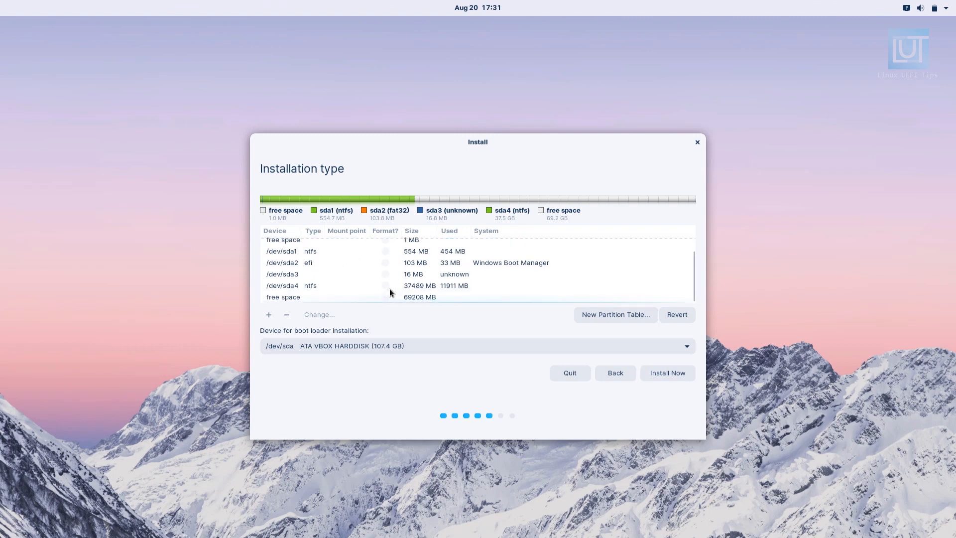
click(442, 265)
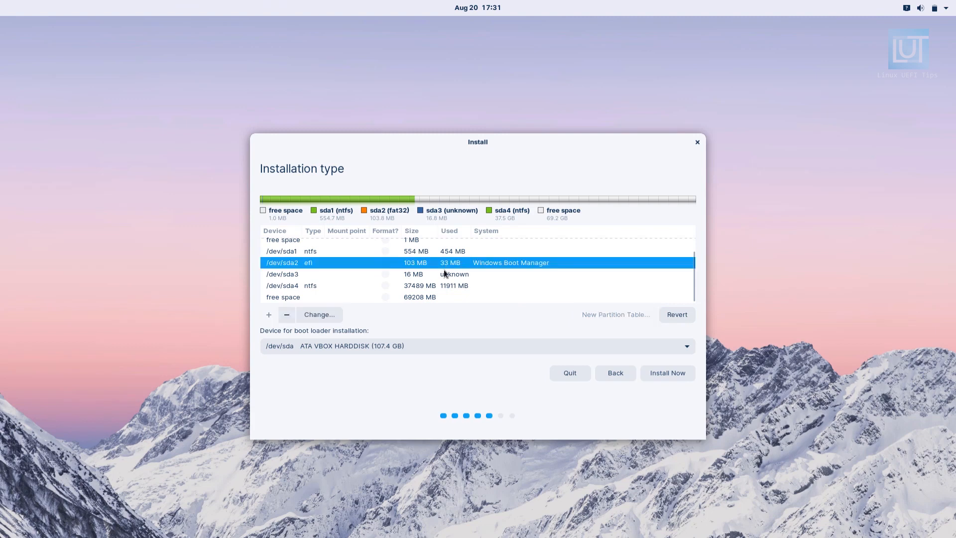
click(423, 297)
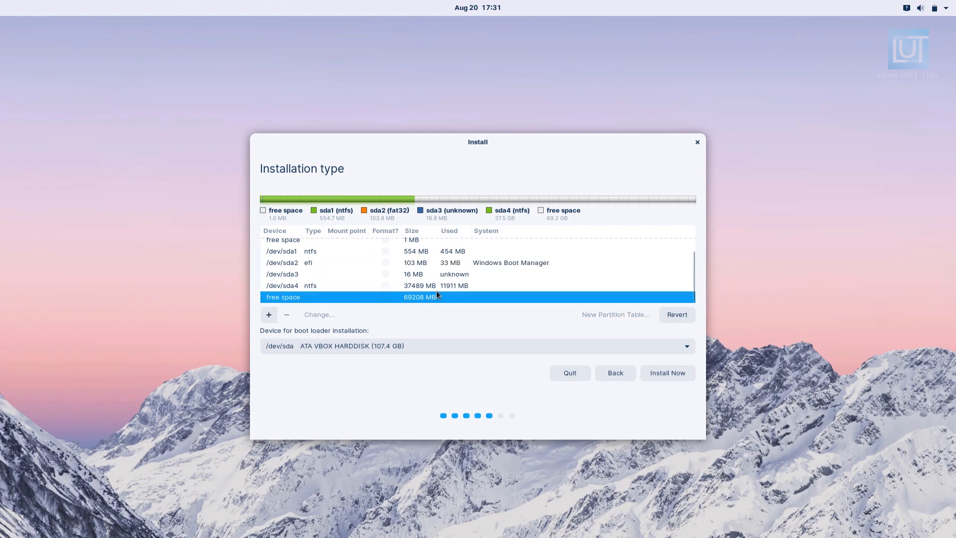
scroll(453, 285, up, 1)
scroll(452, 286, down, 1)
click(269, 315)
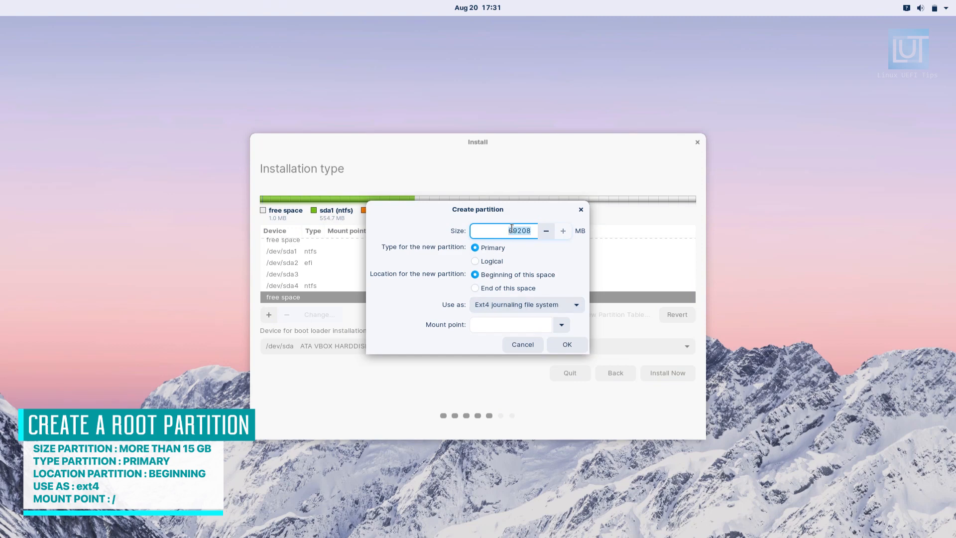
text(3)
key(BackSpace)
text(40000)
Set the new partition's mount point to / with the Ext4 journaling file system and create it
click(560, 326)
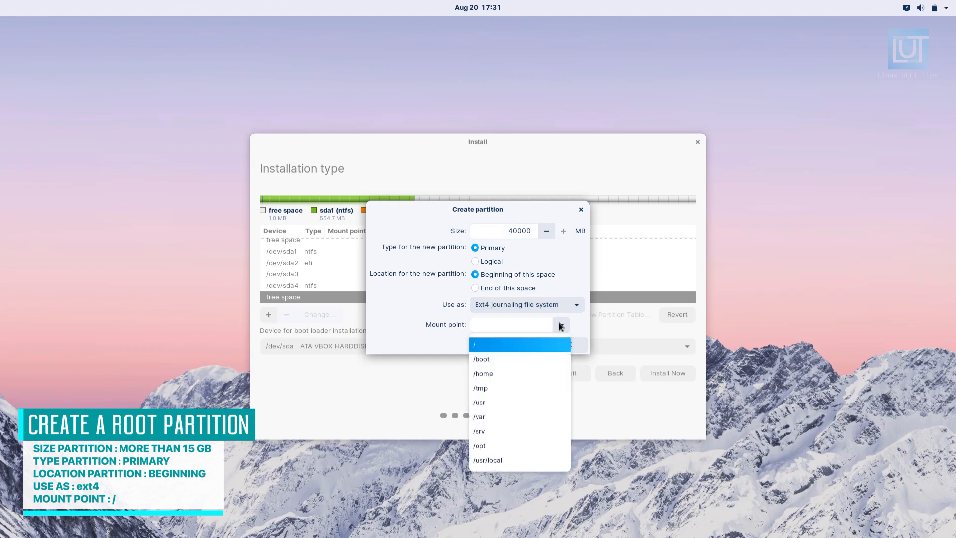
click(545, 344)
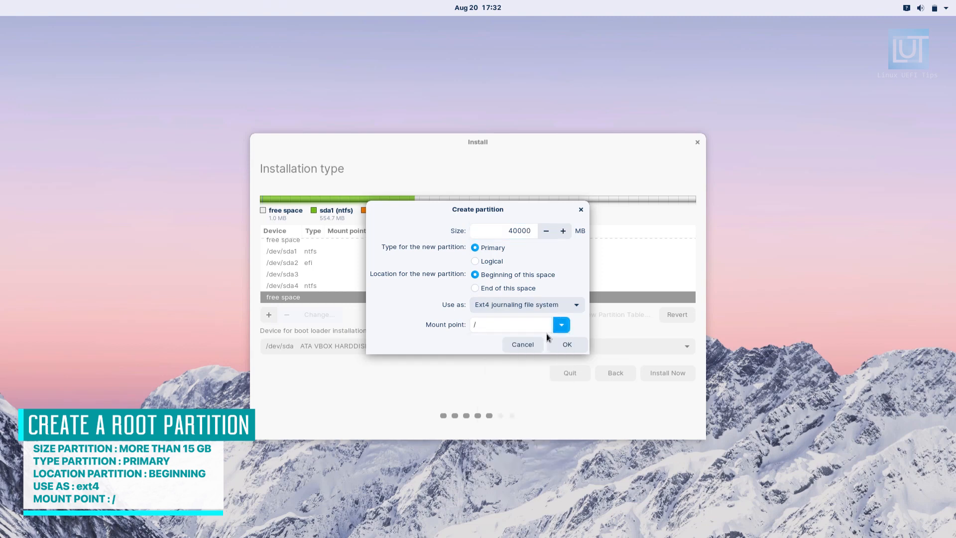
click(573, 304)
click(528, 309)
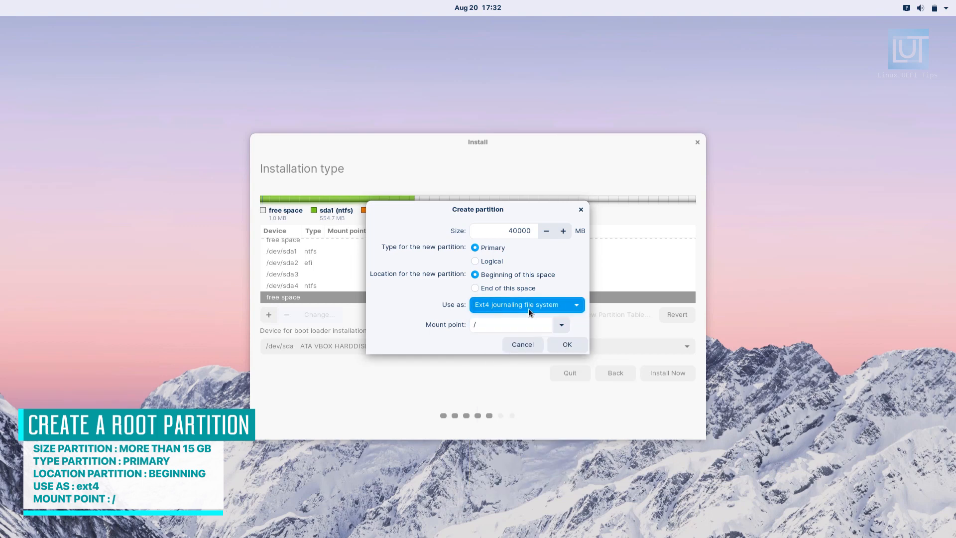
click(576, 351)
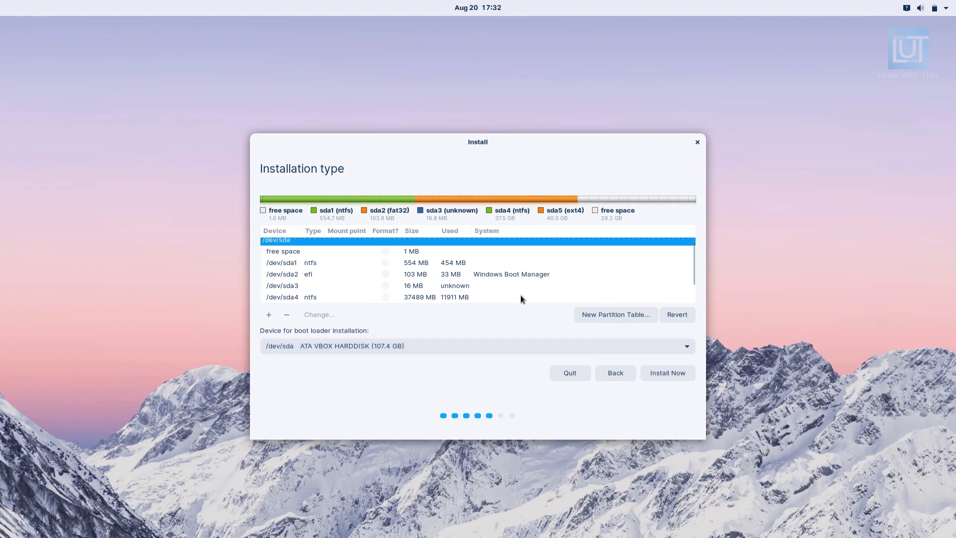
Start a new partition in the free space after /dev/sda5 and set its size to 25000 MB
scroll(521, 295, down, 3)
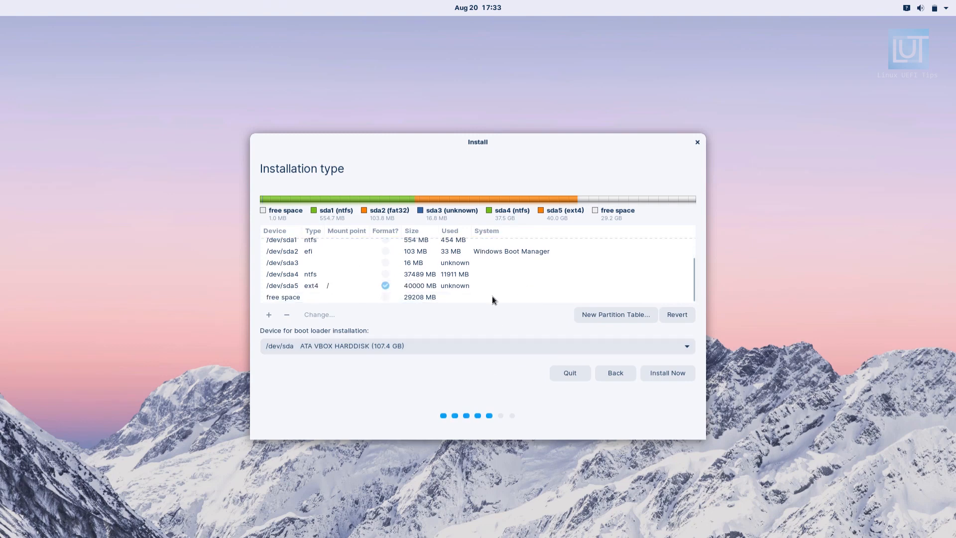
click(492, 298)
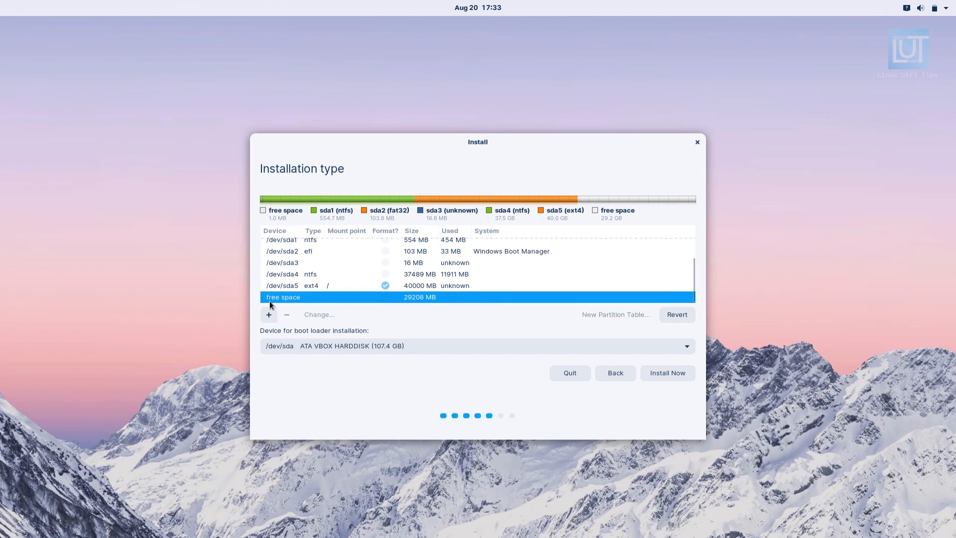
click(265, 318)
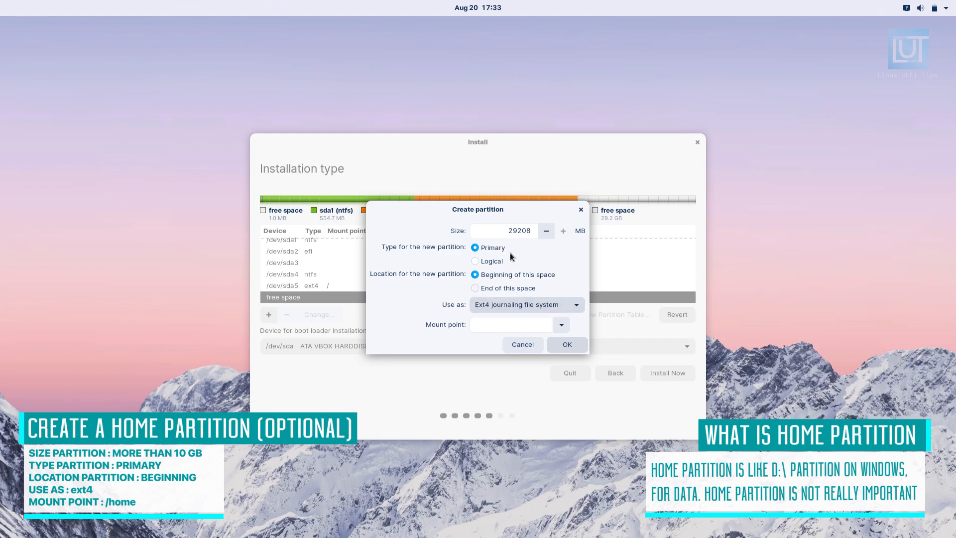
click(518, 231)
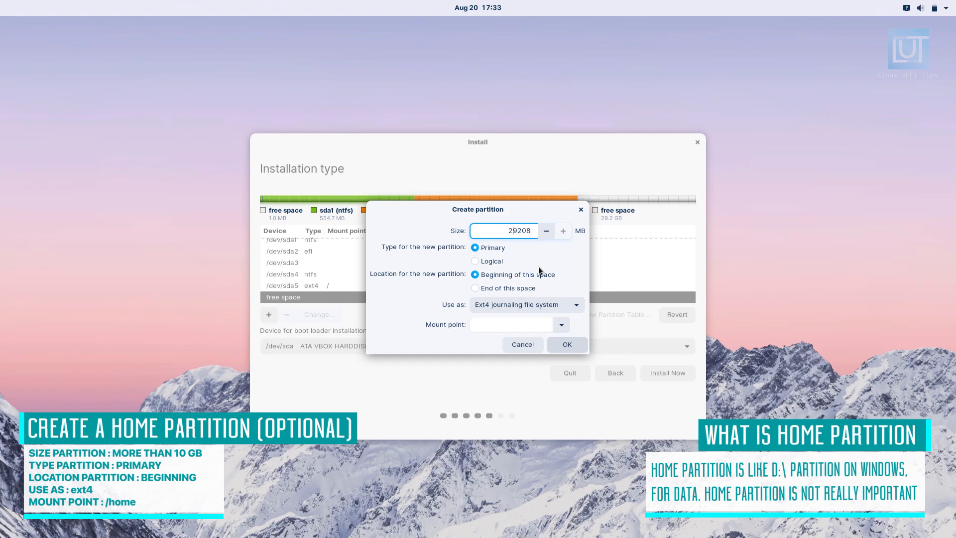
key(shift+End)
text(5000)
Keep the Ext4 journaling file system for the new partition, set its mount point to /home and create it
click(524, 304)
click(518, 313)
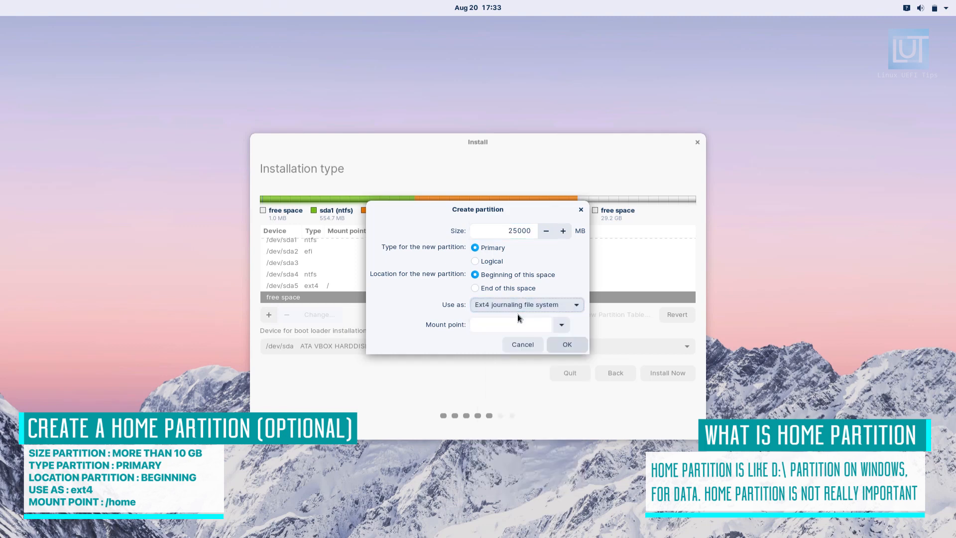
click(562, 326)
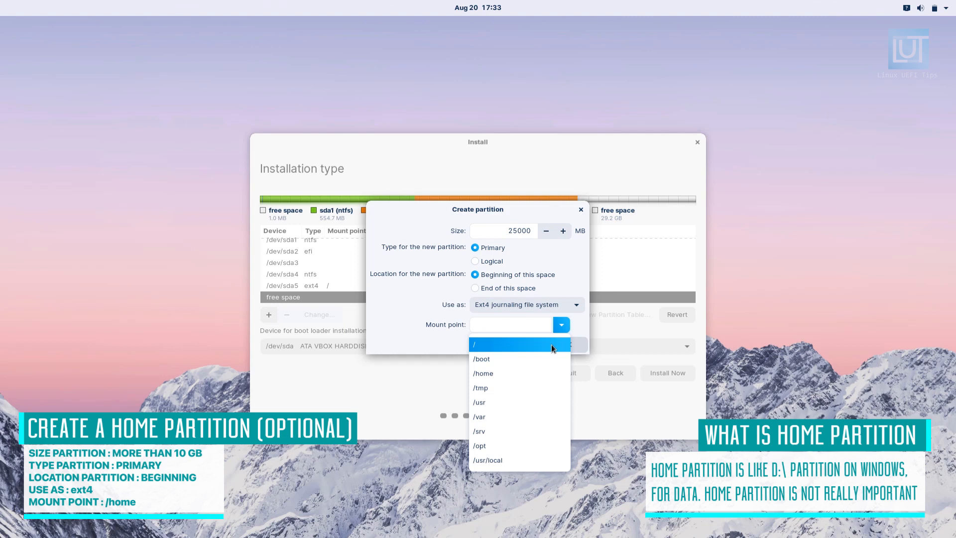
click(531, 373)
click(581, 347)
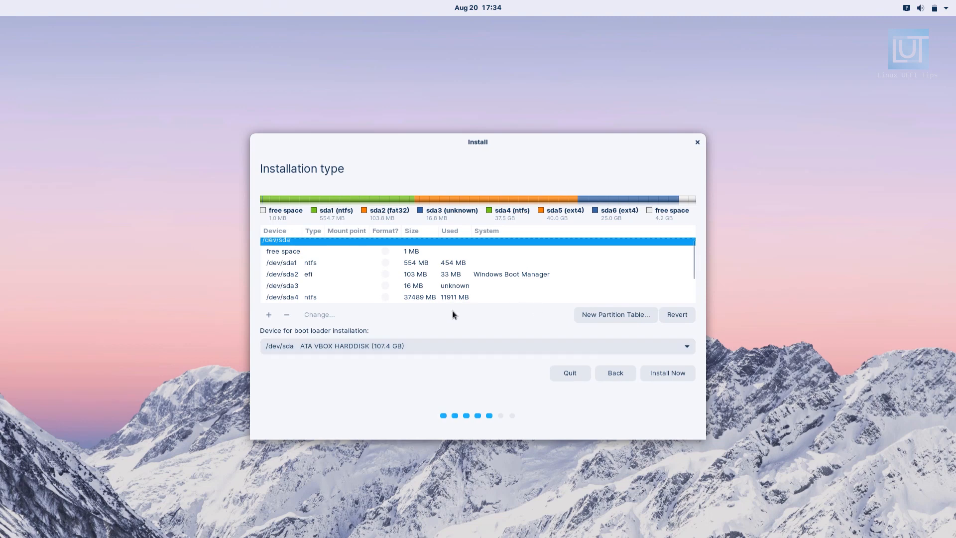
Create a primary swap area partition from all the free space remaining after /dev/sda6
scroll(449, 295, down, 2)
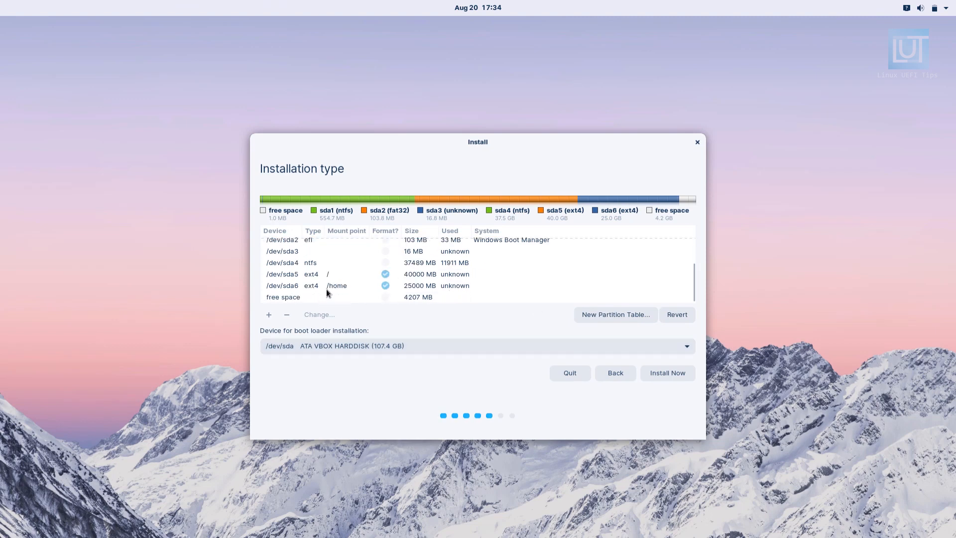
click(318, 299)
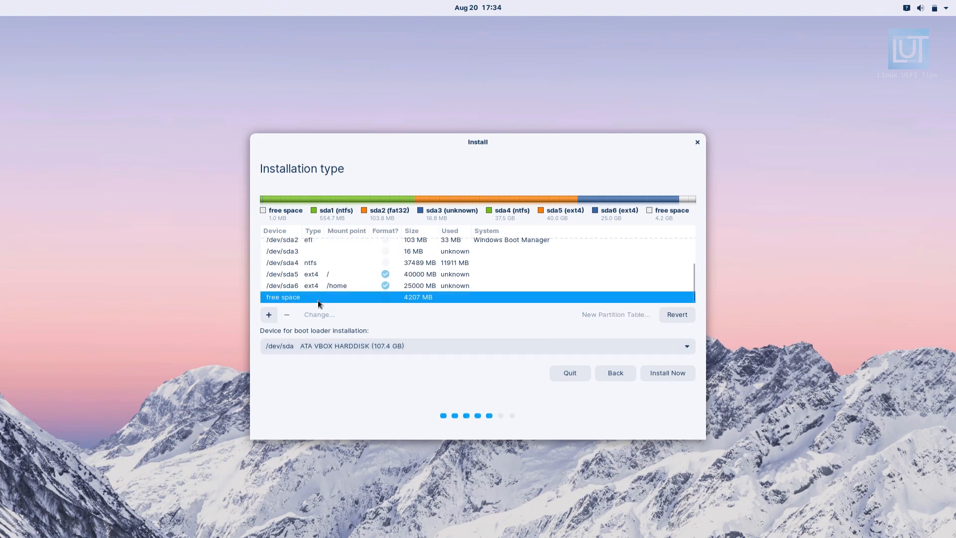
click(269, 317)
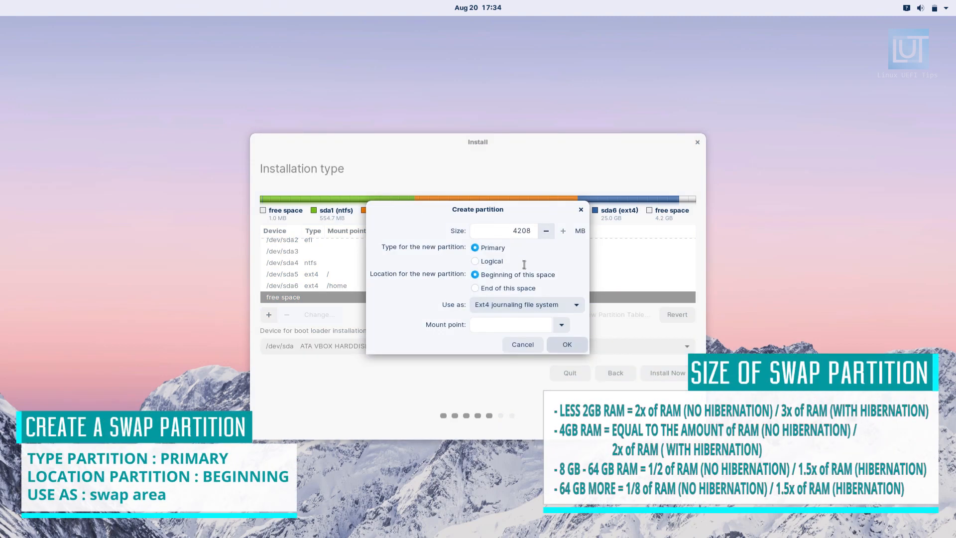
click(548, 307)
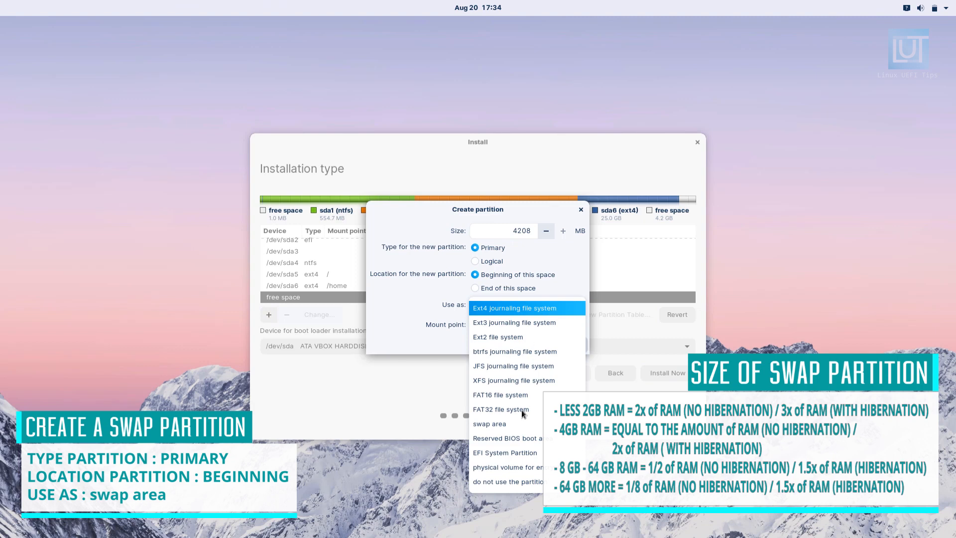
click(518, 426)
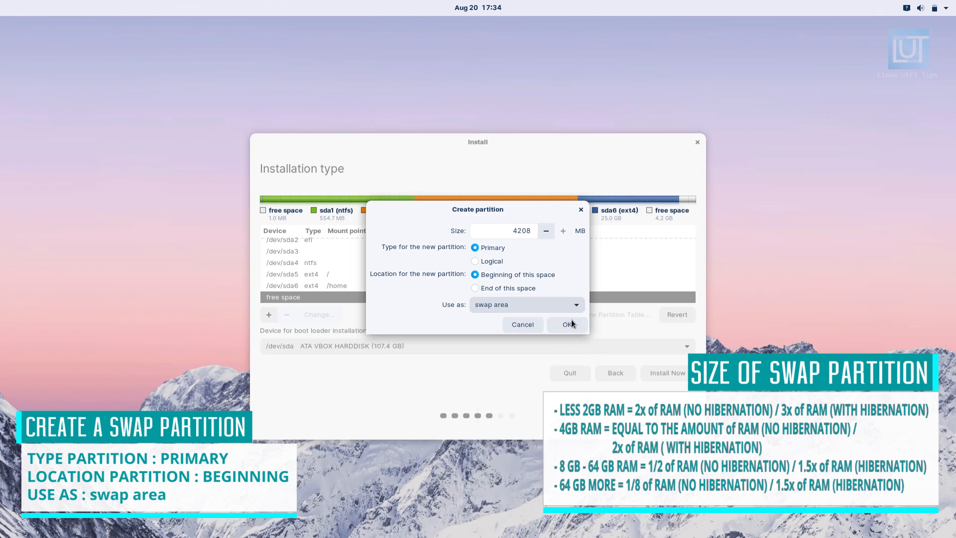
click(569, 324)
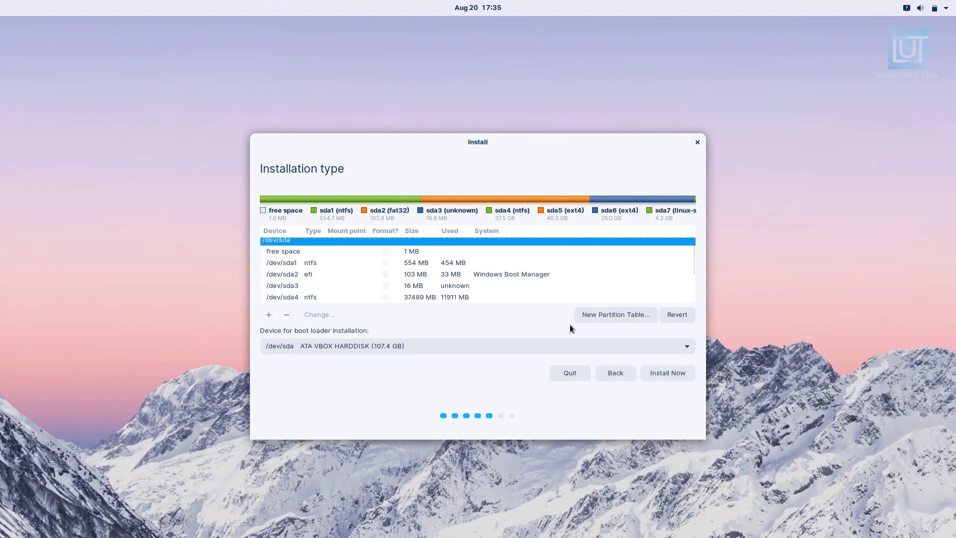
Choose /dev/sda2 Windows Boot Manager as the boot loader device, then start the installation and accept writing the changes to disk
scroll(369, 282, down, 2)
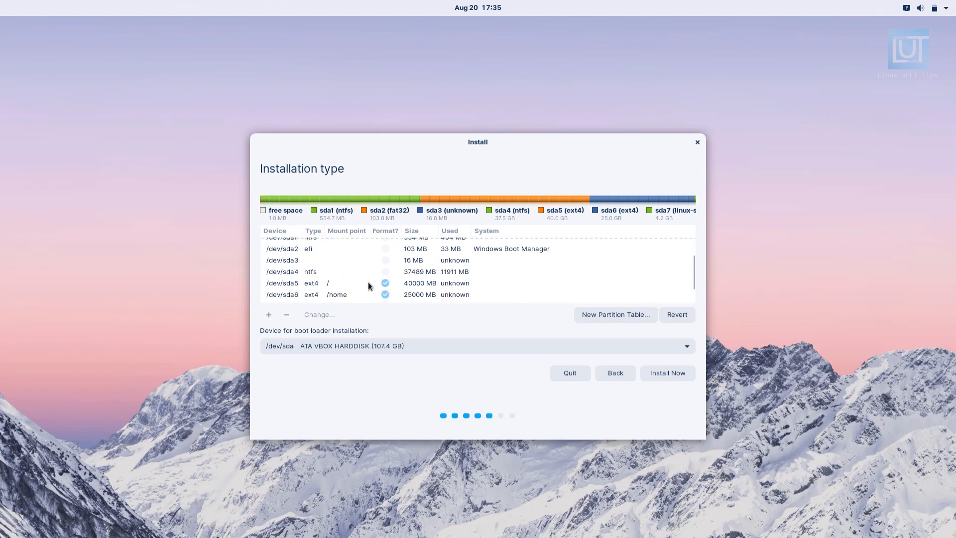
click(332, 251)
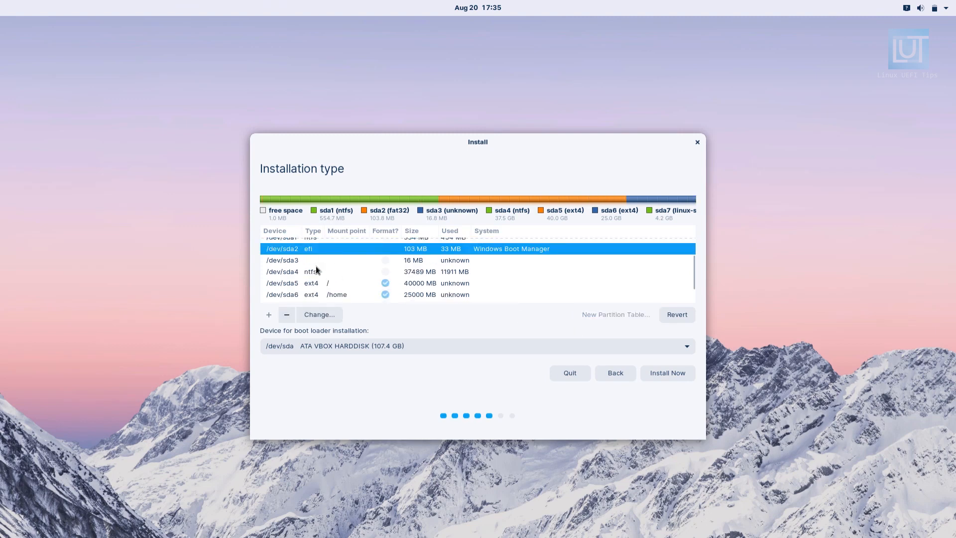
click(330, 349)
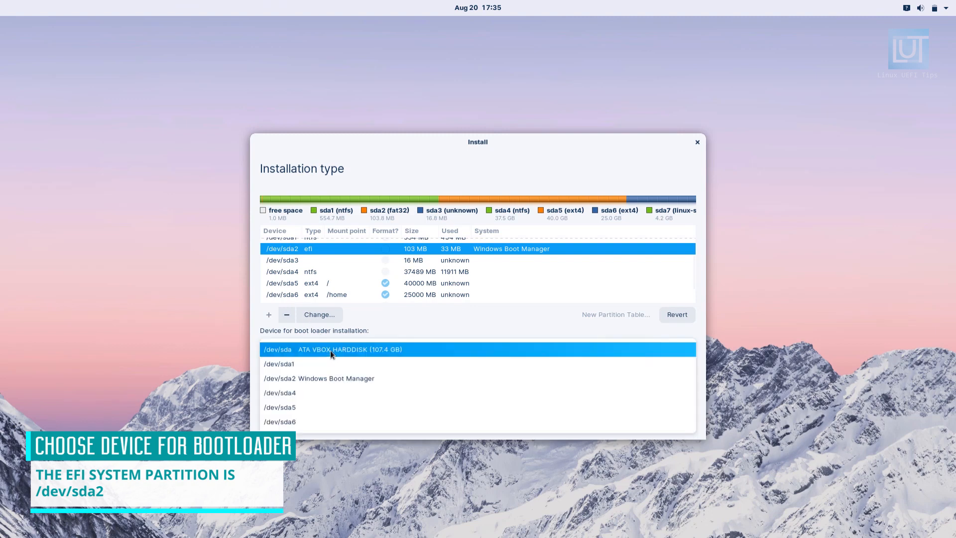
click(311, 380)
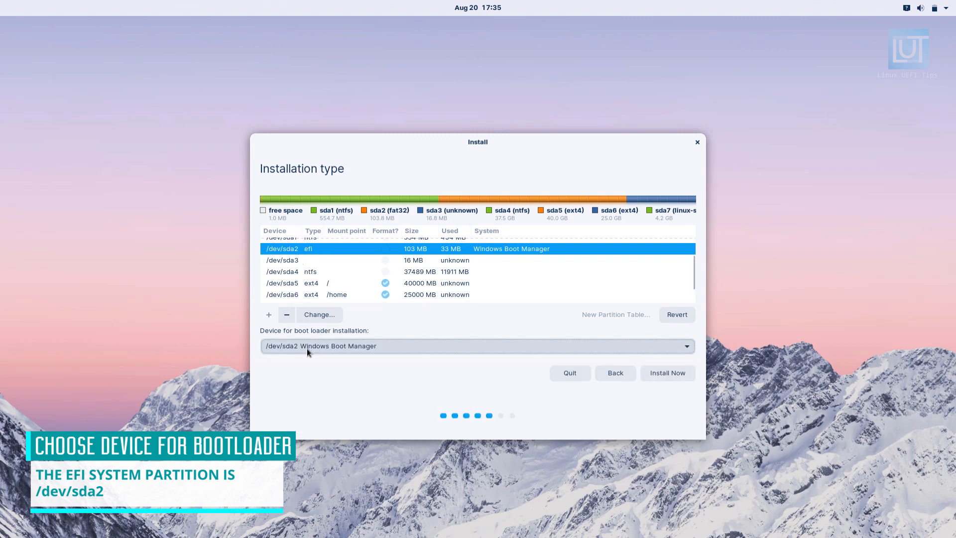
click(684, 379)
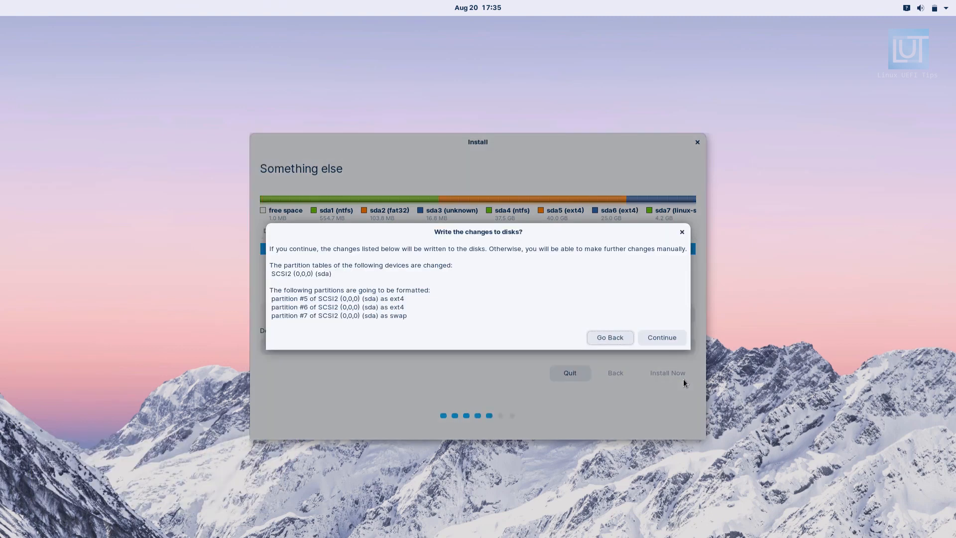
click(665, 337)
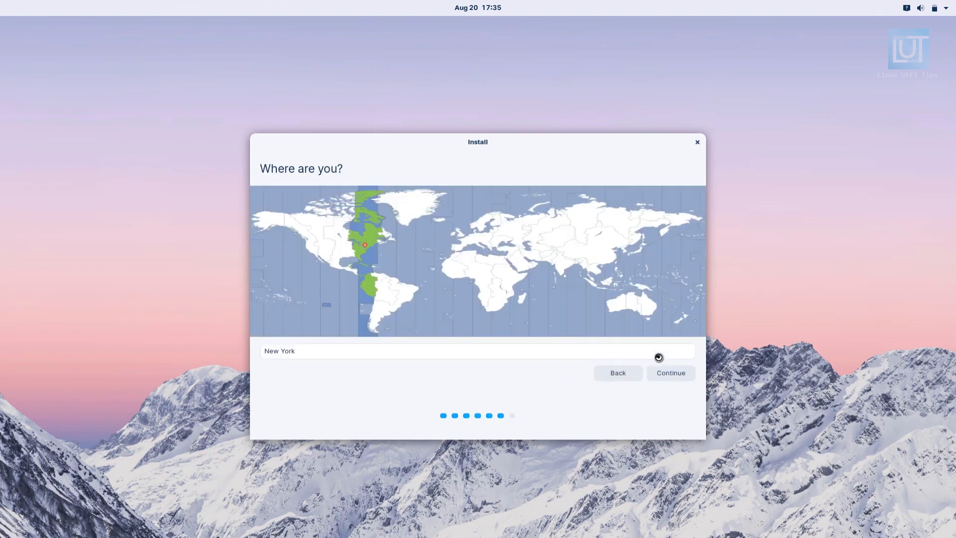
Set the location to Kuching on the time zone map and proceed to the account setup
click(609, 284)
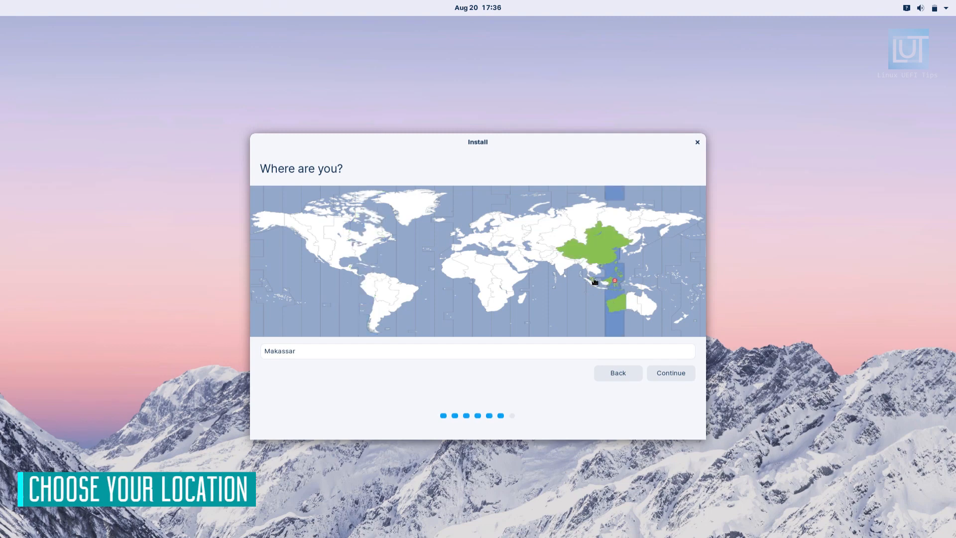
click(595, 282)
click(605, 283)
click(657, 373)
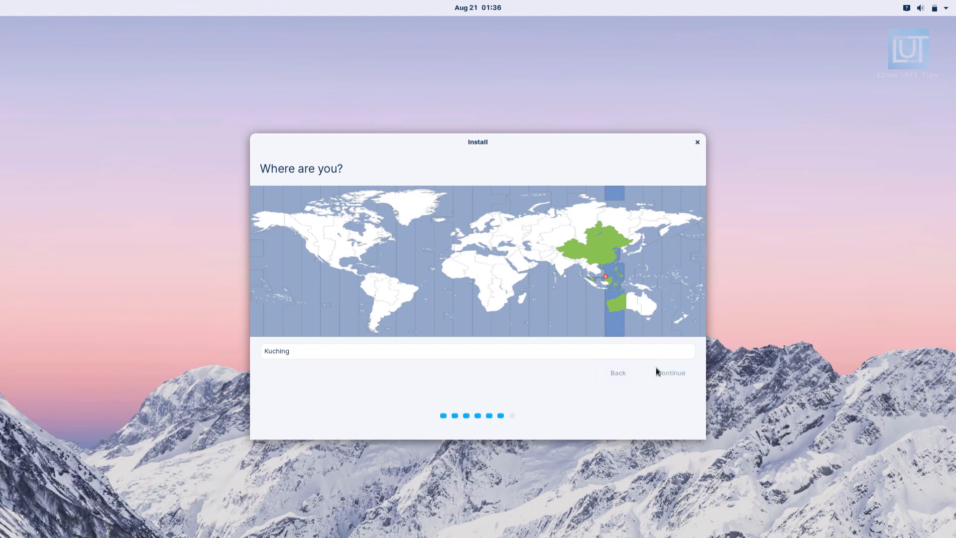
Enter "Linux UEFI Tips" as the account's display name and lut-pc as the computer's name
text(Linux)
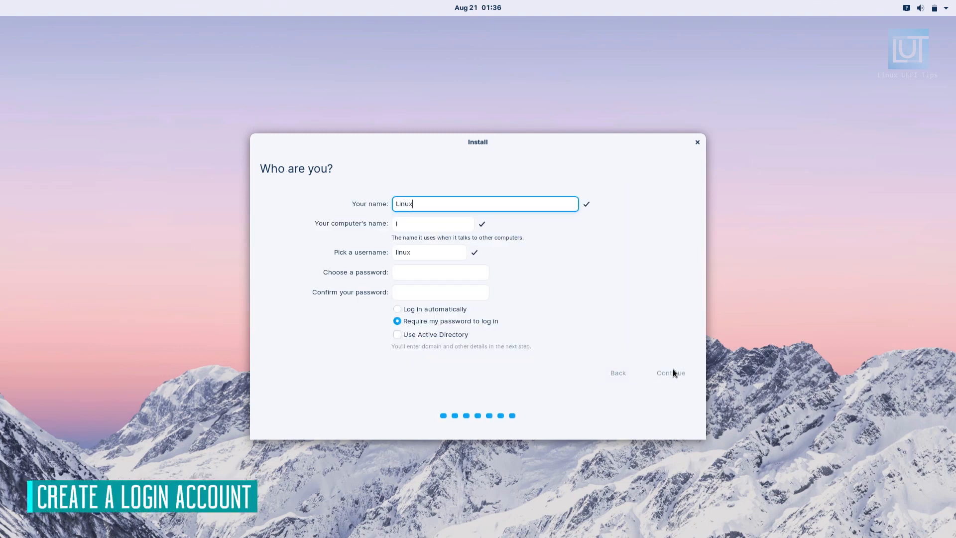
text( UEFI Tips)
key(Tab)
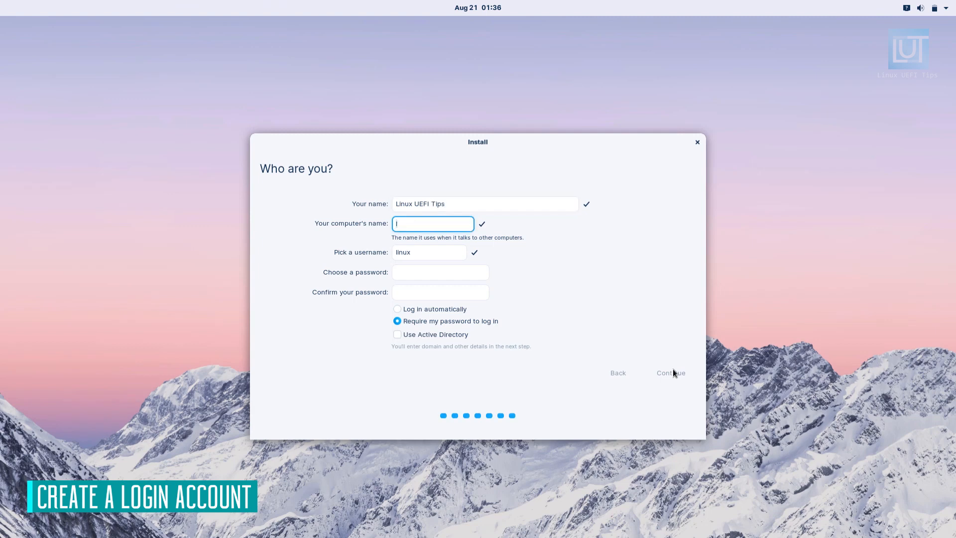
text(linux)
key(BackSpace)
key(BackSpace)
key(BackSpace)
key(BackSpace)
text(ut-pc)
key(Tab)
Set the username to linuxuefitips, enter and confirm the account password, and submit the account details
text(linuxue)
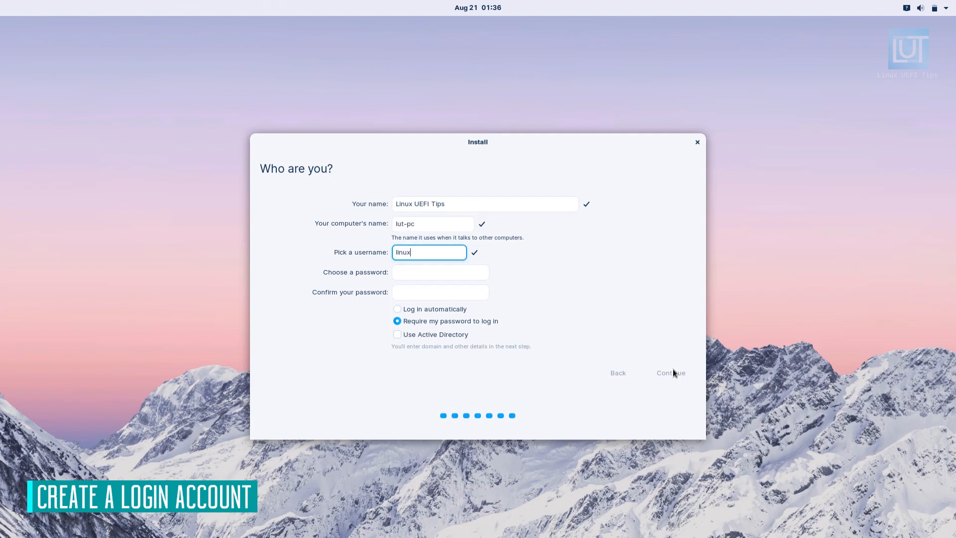
text(fitips)
key(Tab)
text(1234)
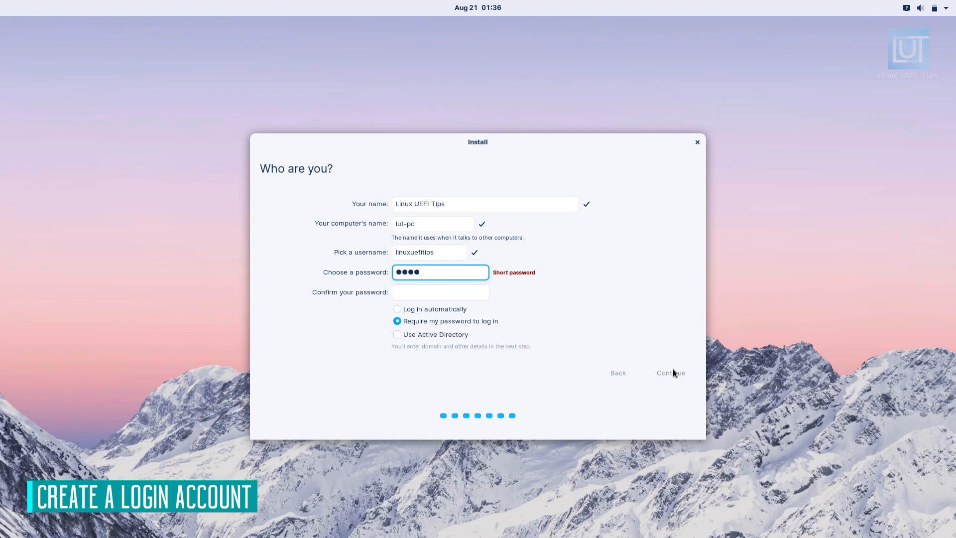
key(Tab)
text(1234)
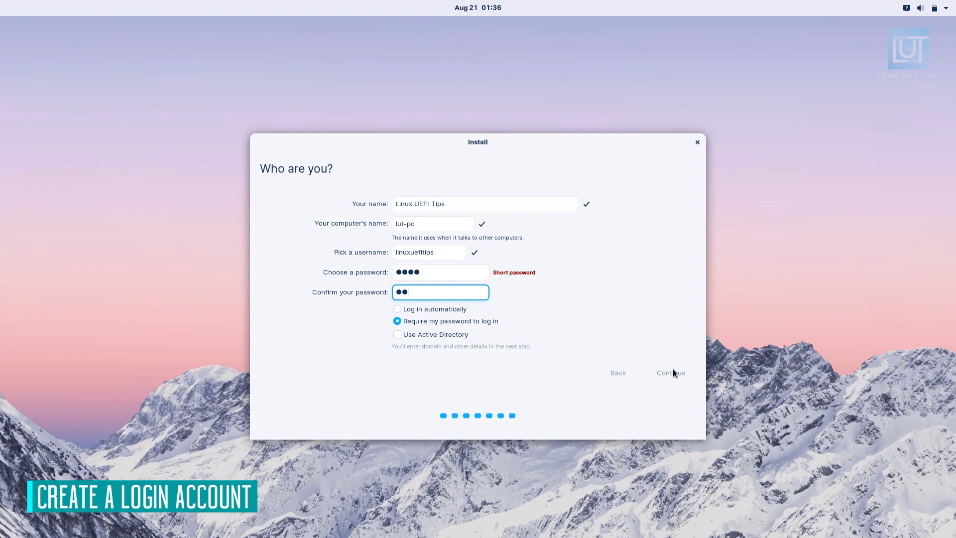
text(5)
key(BackSpace)
click(672, 373)
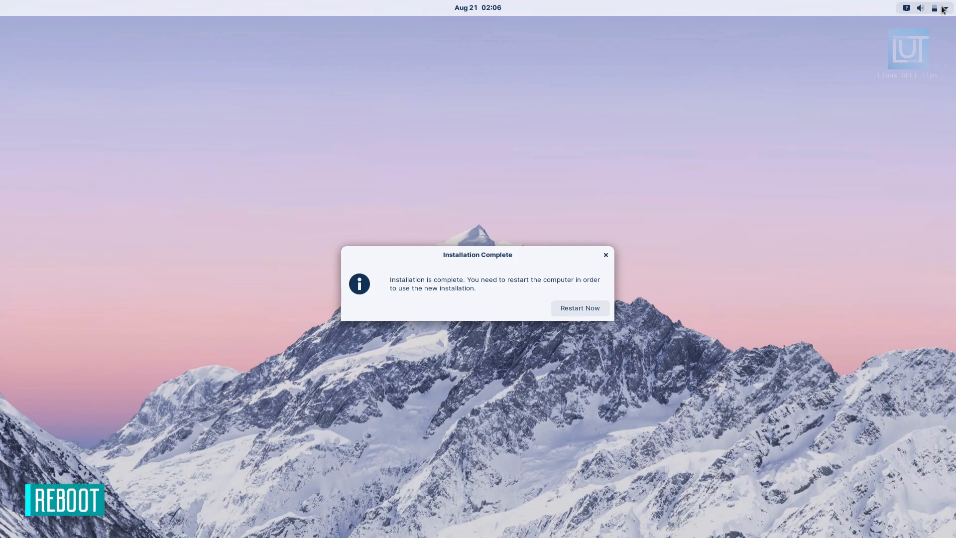
Restart the computer after the installation and boot Zorin from the boot menu
click(576, 308)
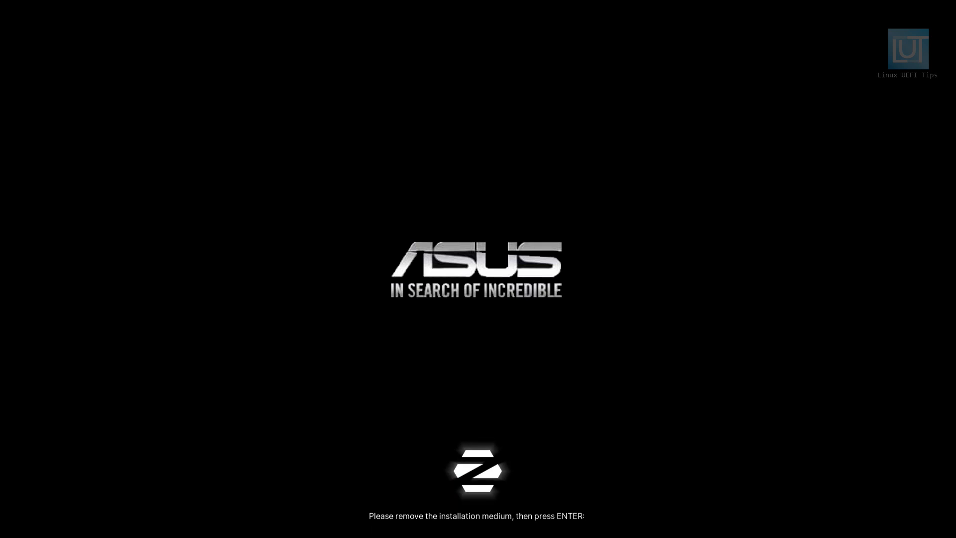
key(Return)
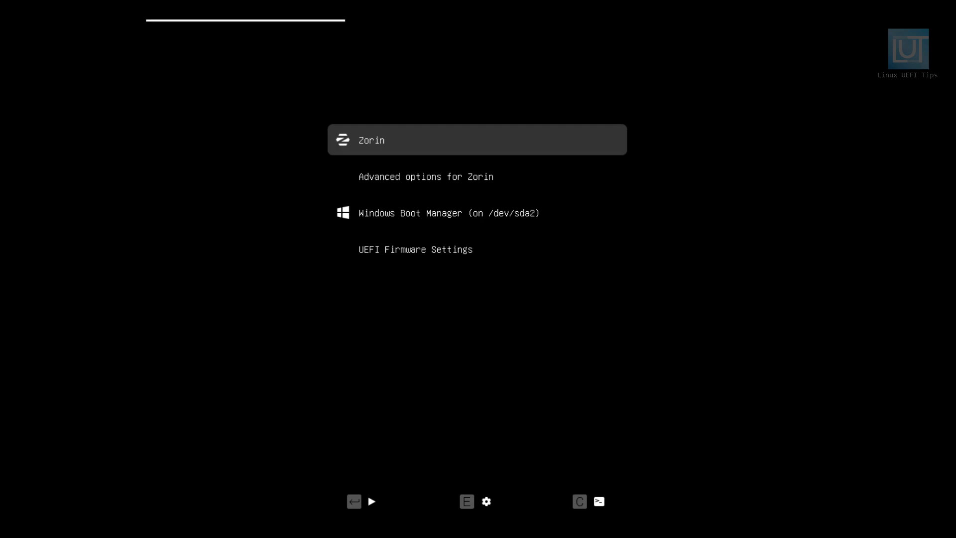
key(Down)
key(Up)
key(Return)
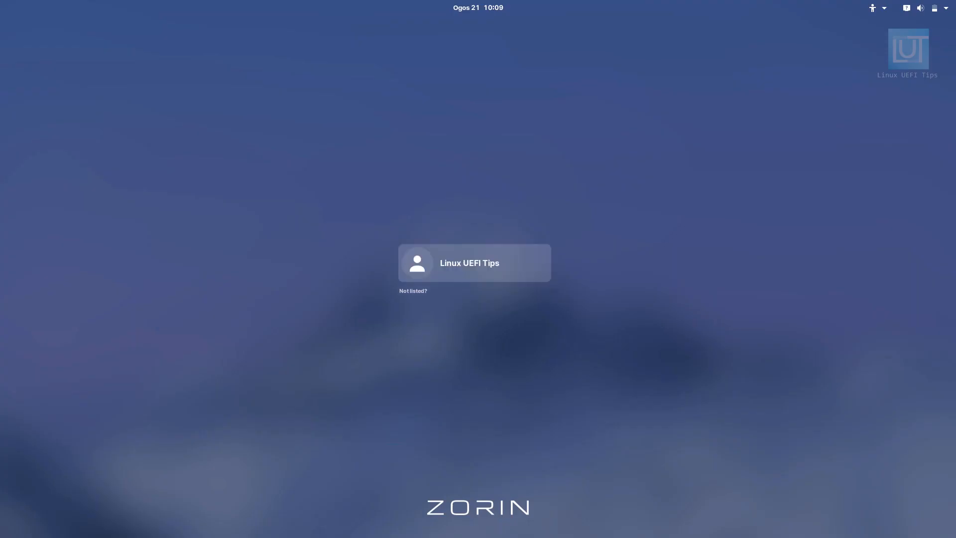
Log in to the Linux UEFI Tips account with the account password
click(509, 271)
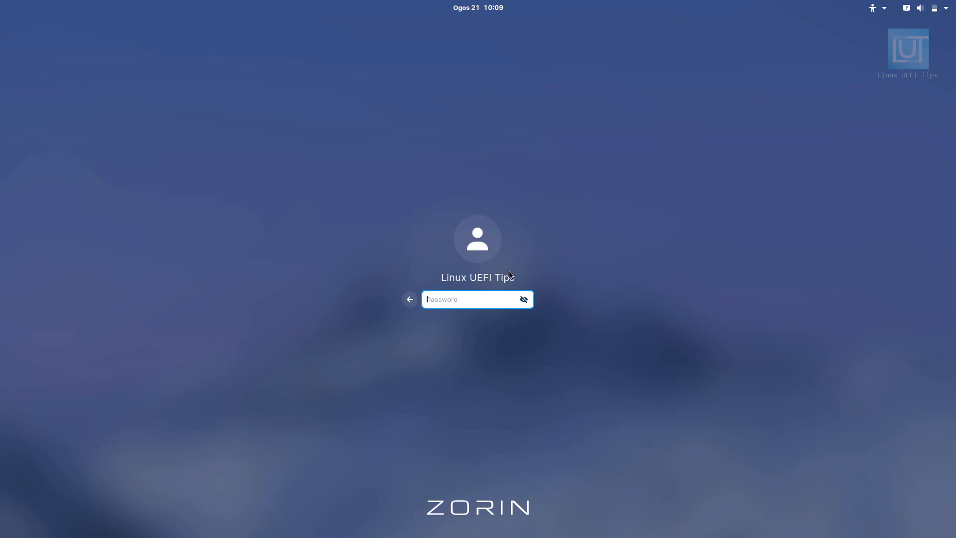
text(****)
key(Return)
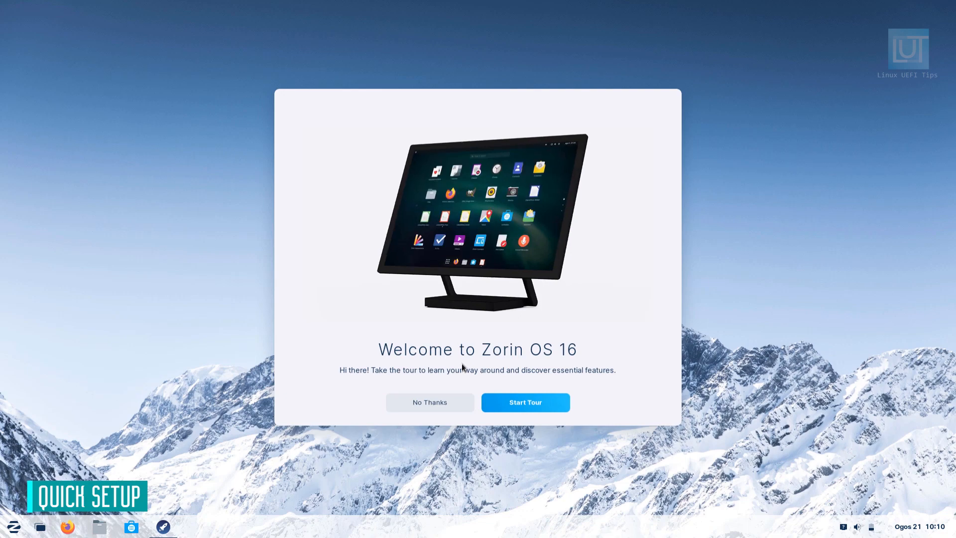
Go through the Zorin OS 16 welcome tour without installing any of the offered extras, and close it at the final page
click(540, 410)
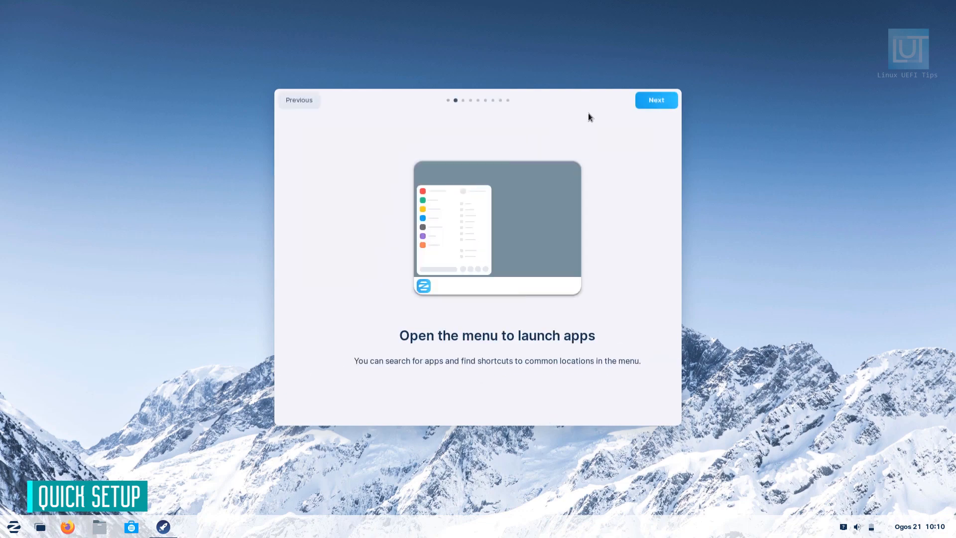
click(648, 102)
click(649, 102)
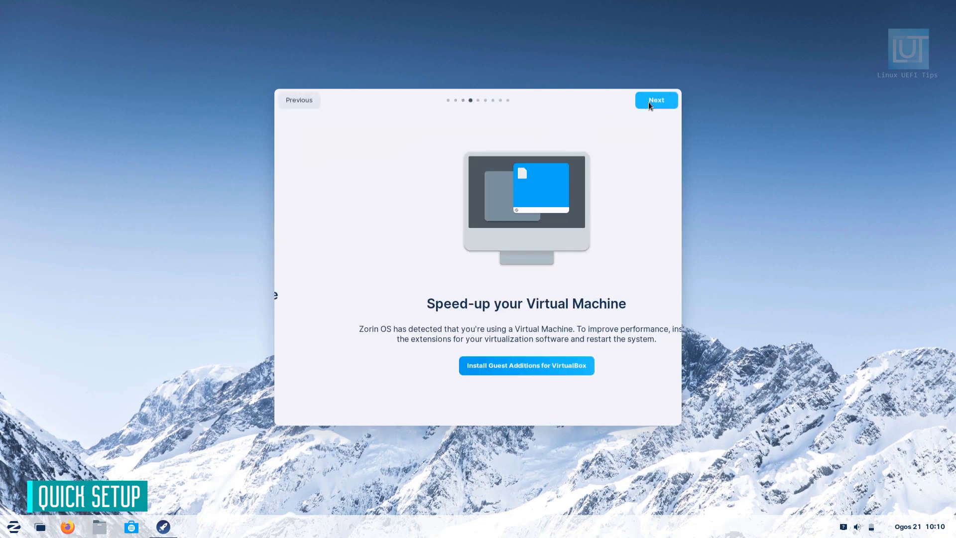
click(648, 101)
click(649, 101)
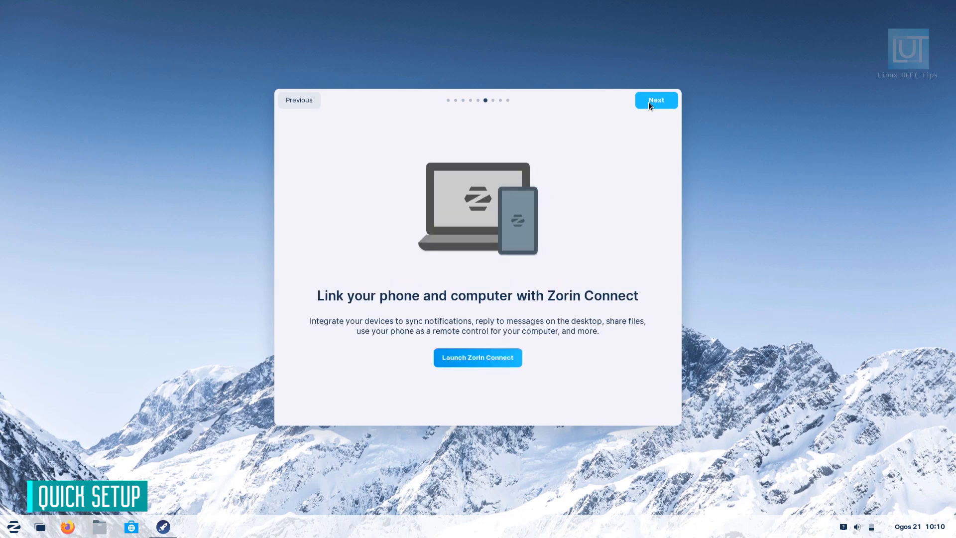
click(649, 102)
click(649, 102)
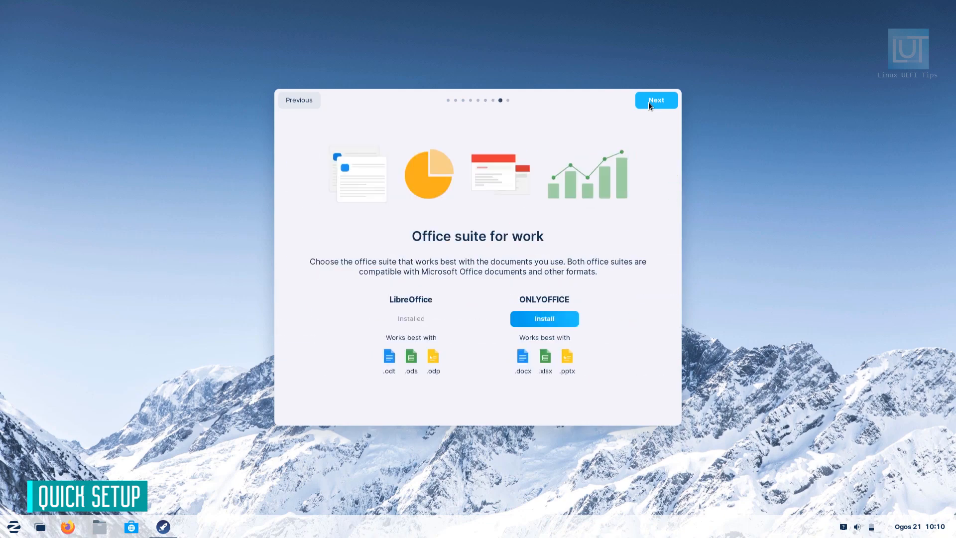
click(649, 102)
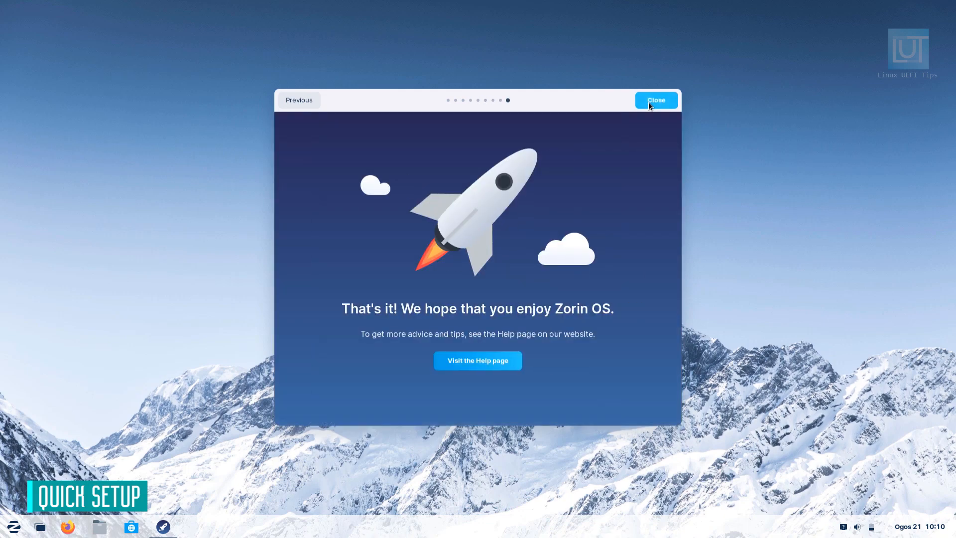
click(649, 102)
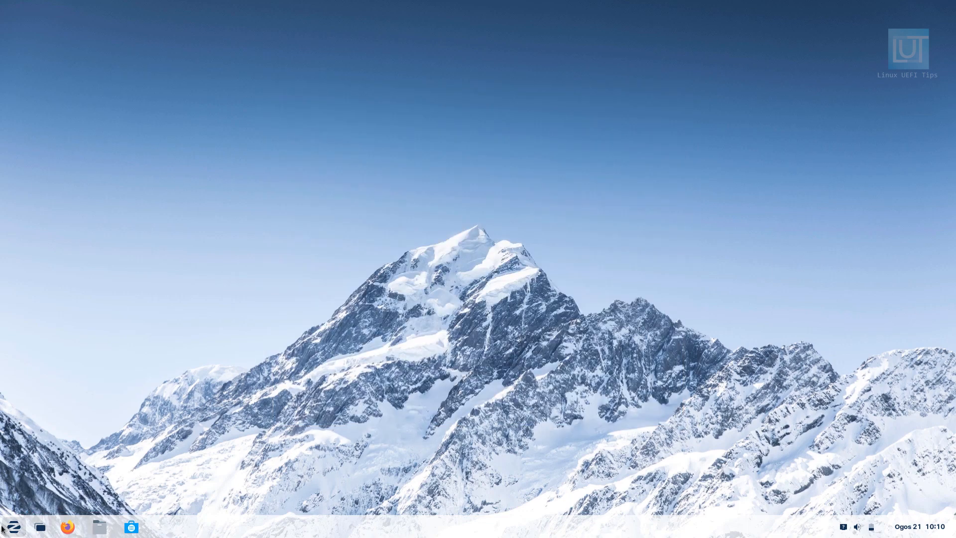
Search the installed applications for "ter" and open Terminal
click(3, 529)
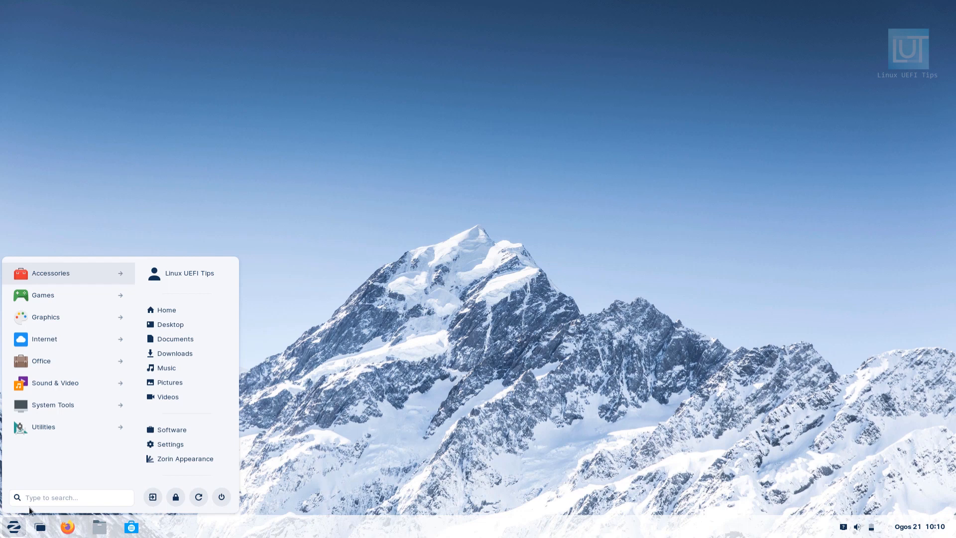
click(56, 495)
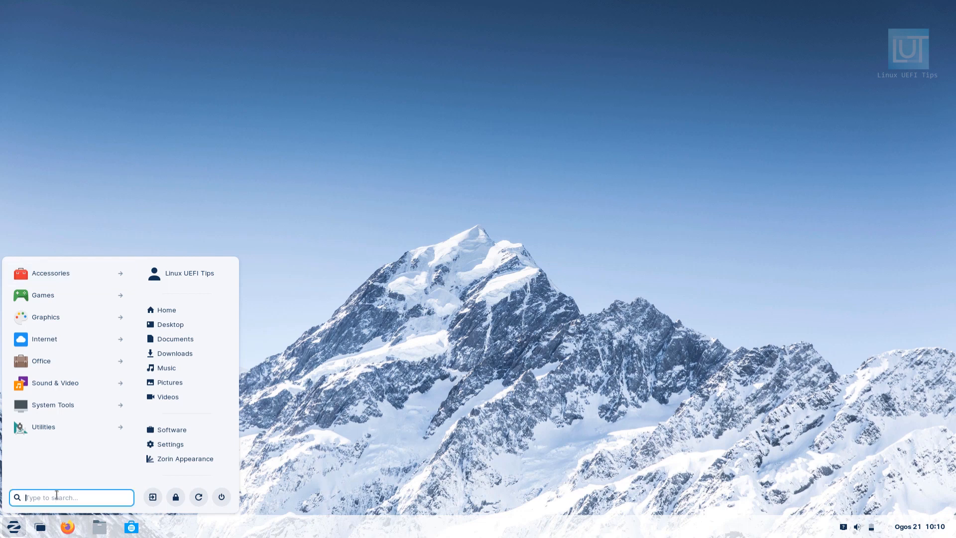
text(termain)
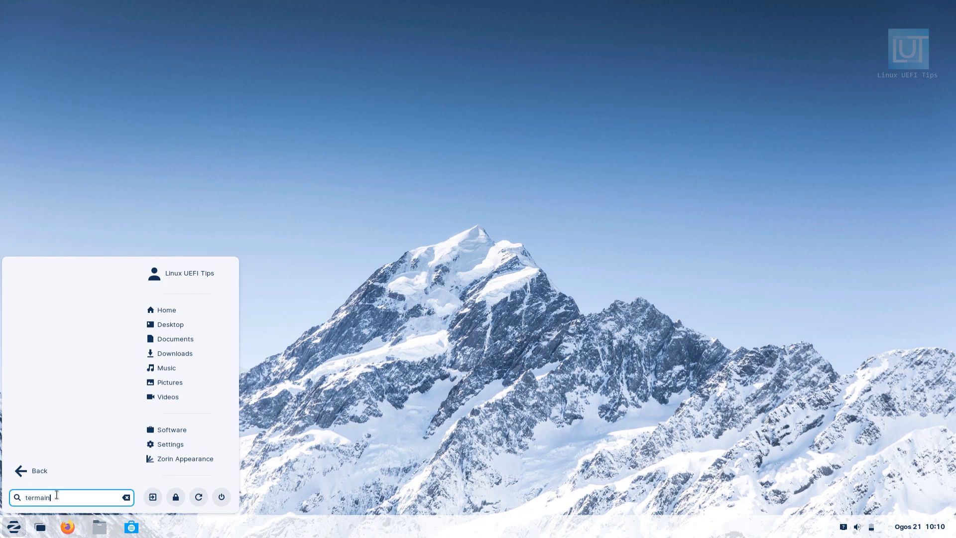
key(BackSpace)
key(BackSpace)
key(BackSpace)
key(BackSpace)
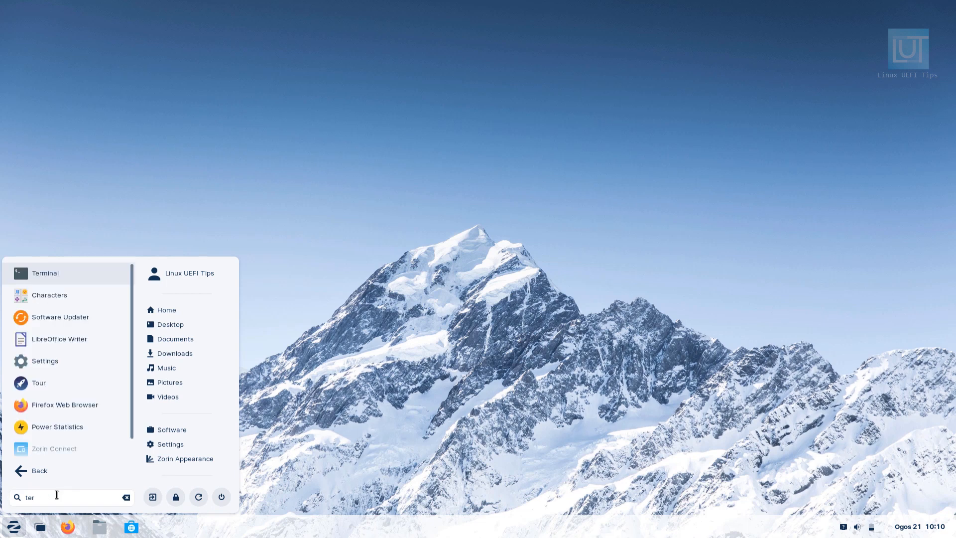
click(93, 273)
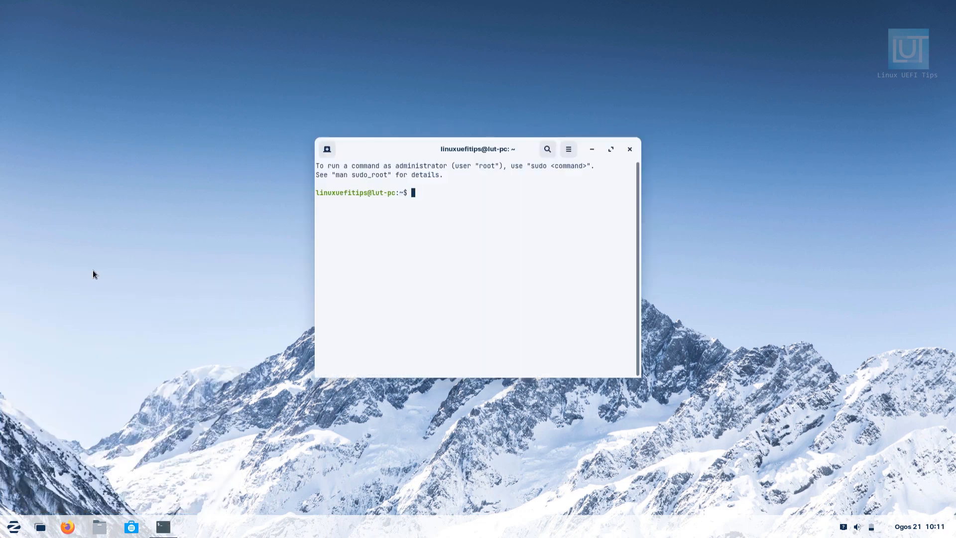
Enlarge the terminal text, check the installed distribution's release details with lsb_release -a, and close the terminal
key(ctrl+plus)
key(ctrl+plus)
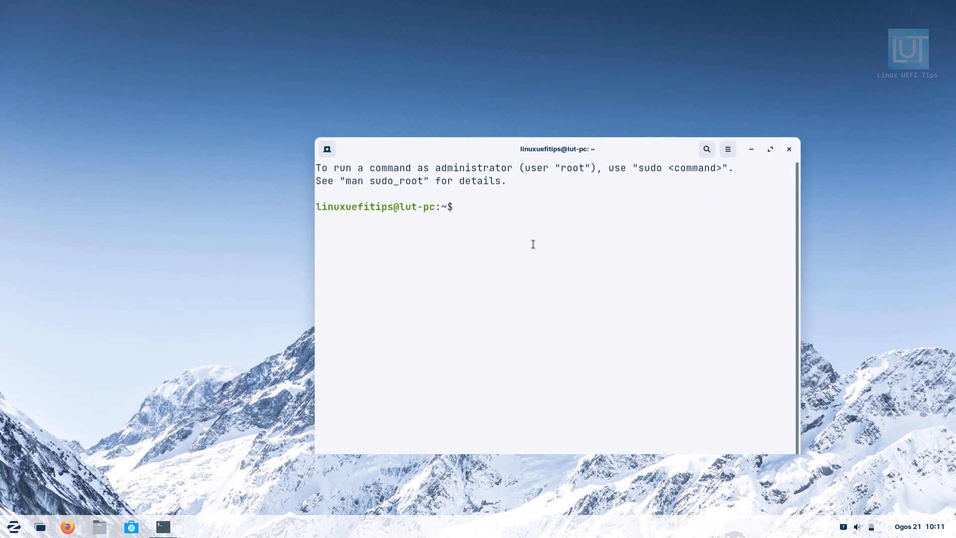
text(lsb_release -a)
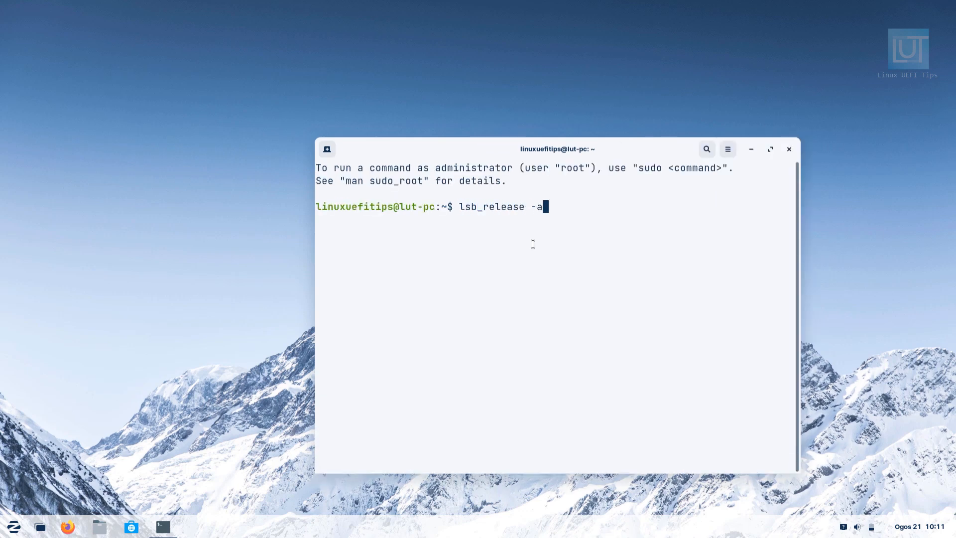
key(Return)
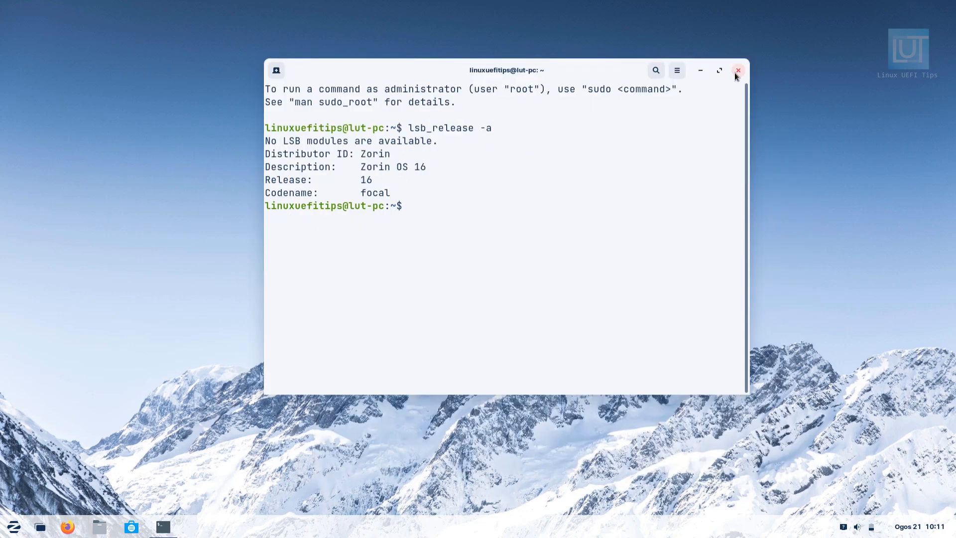
click(736, 72)
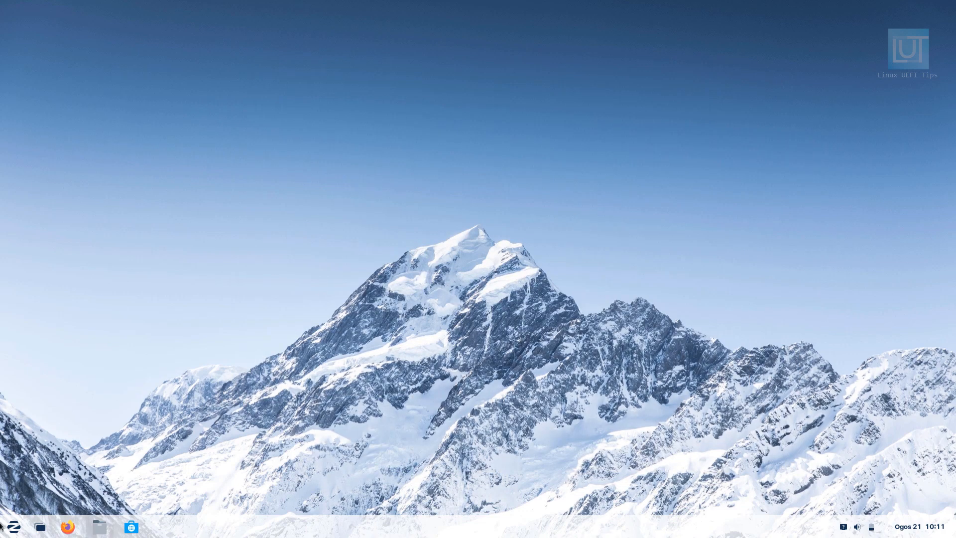
click(14, 531)
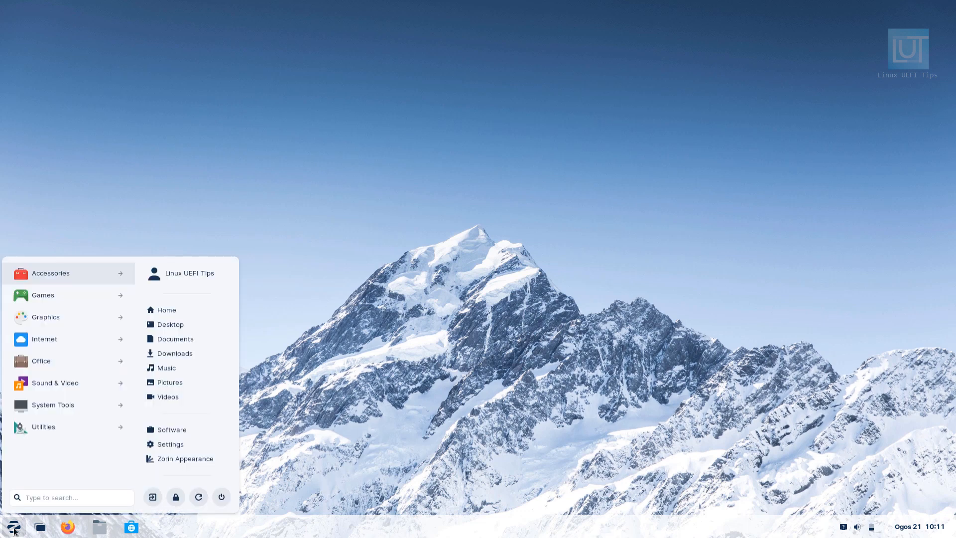
click(219, 498)
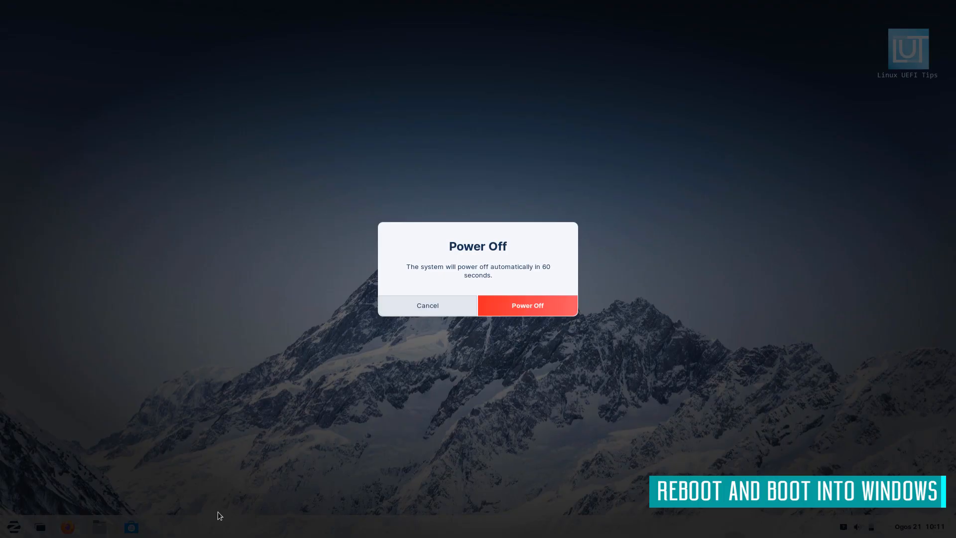
key(Escape)
Restart the computer from Zorin and boot Windows Boot Manager (on /dev/sda2) from the boot menu
click(13, 527)
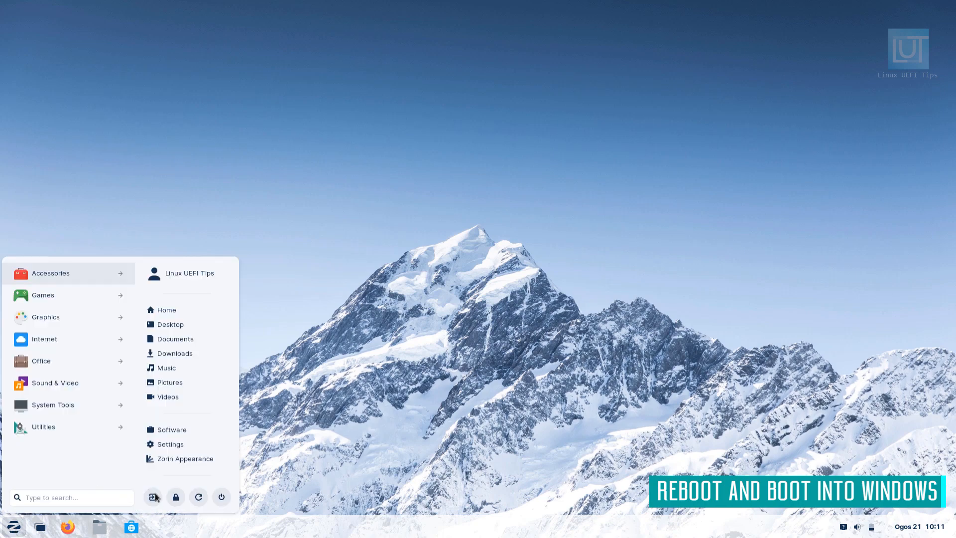
click(198, 497)
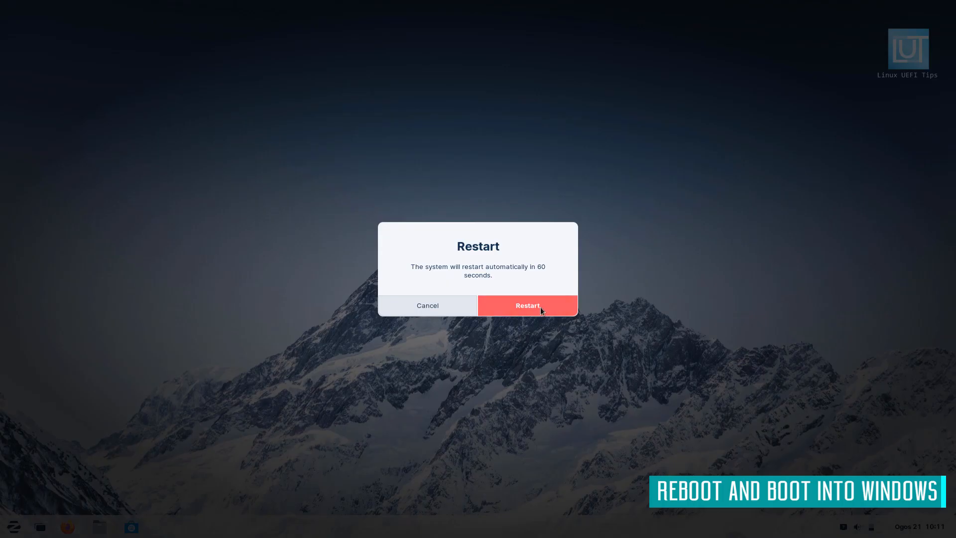
click(538, 309)
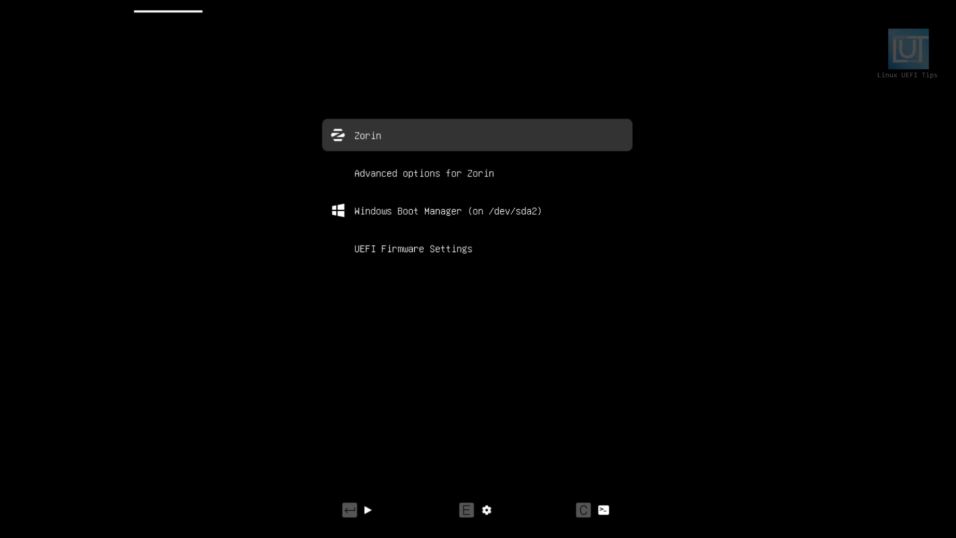
key(Down)
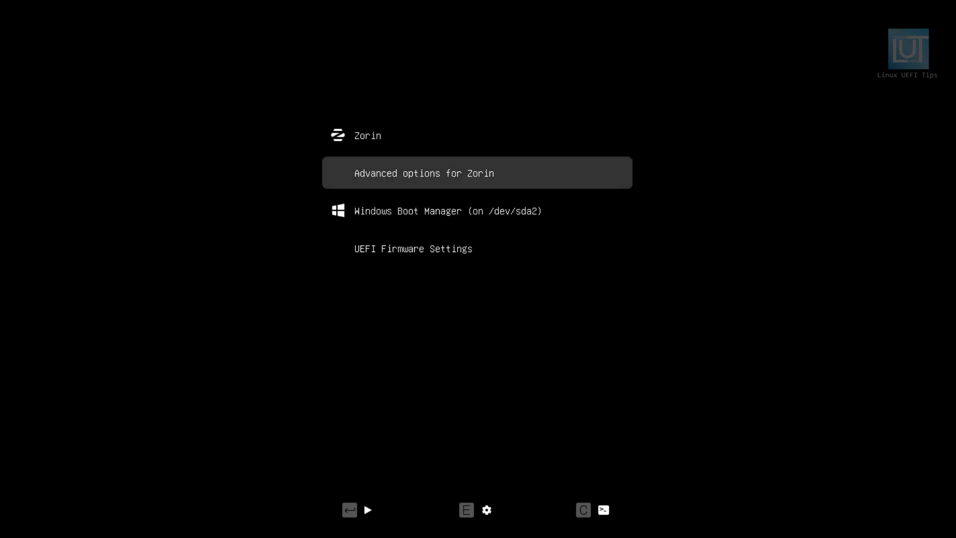
key(Down)
key(Return)
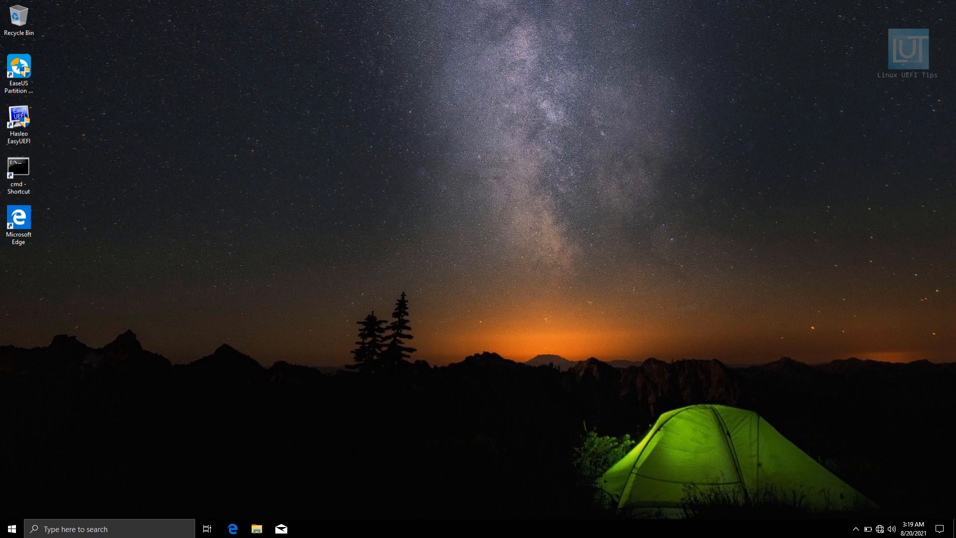
Shut down the computer from Windows 10
click(11, 529)
click(12, 508)
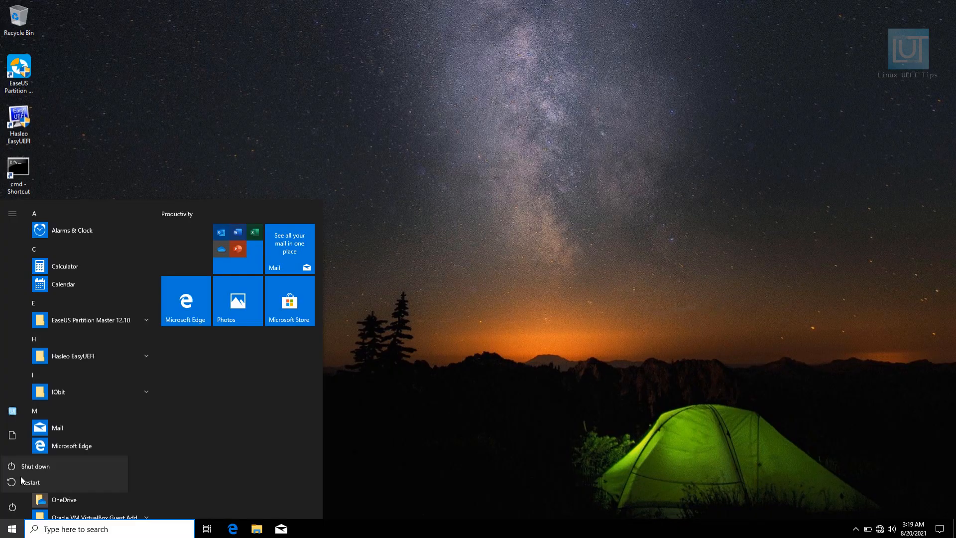
click(25, 467)
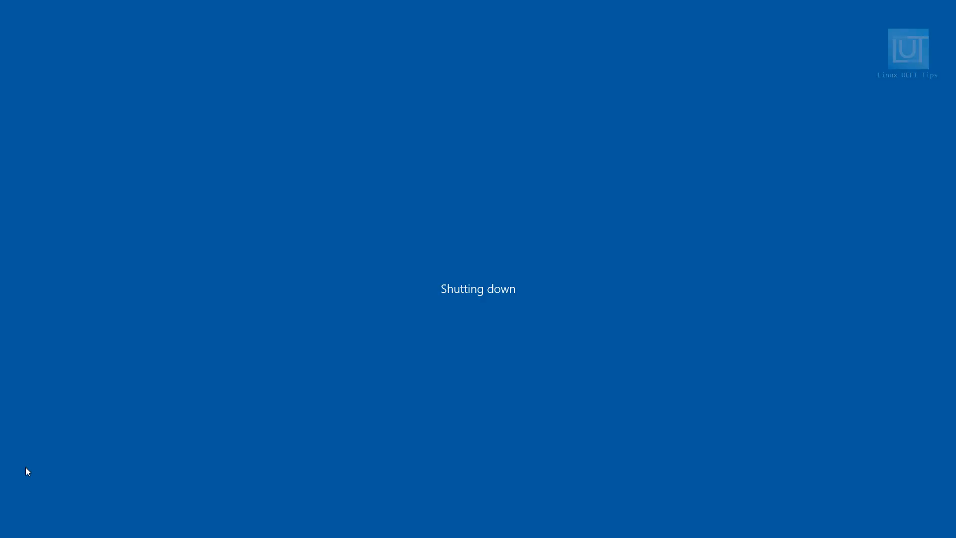